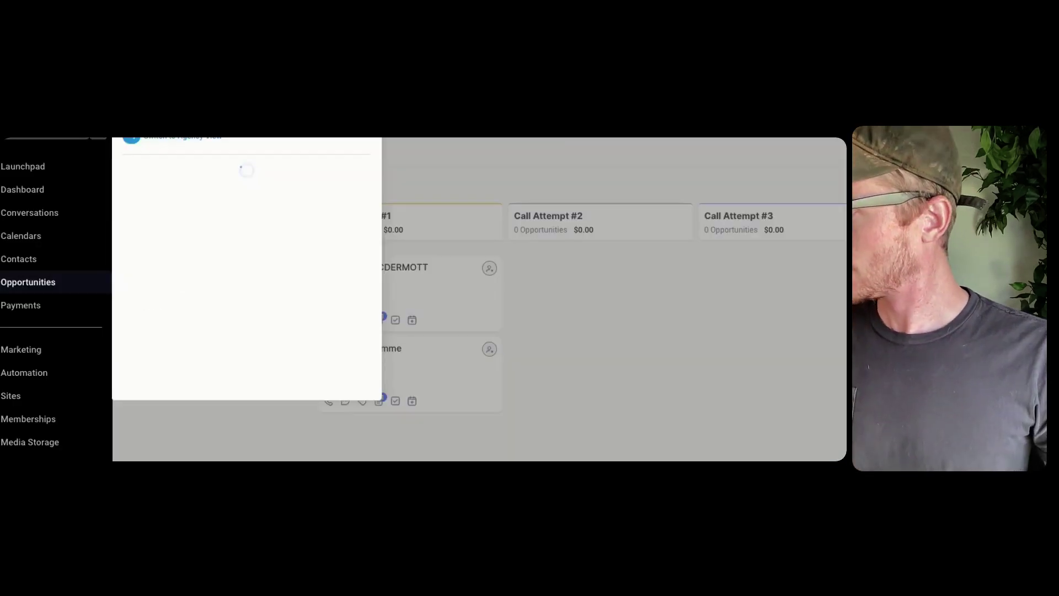
Step: Switch to the sub-account and open the RCF Internal folder among its automation workflows
click(202, 190)
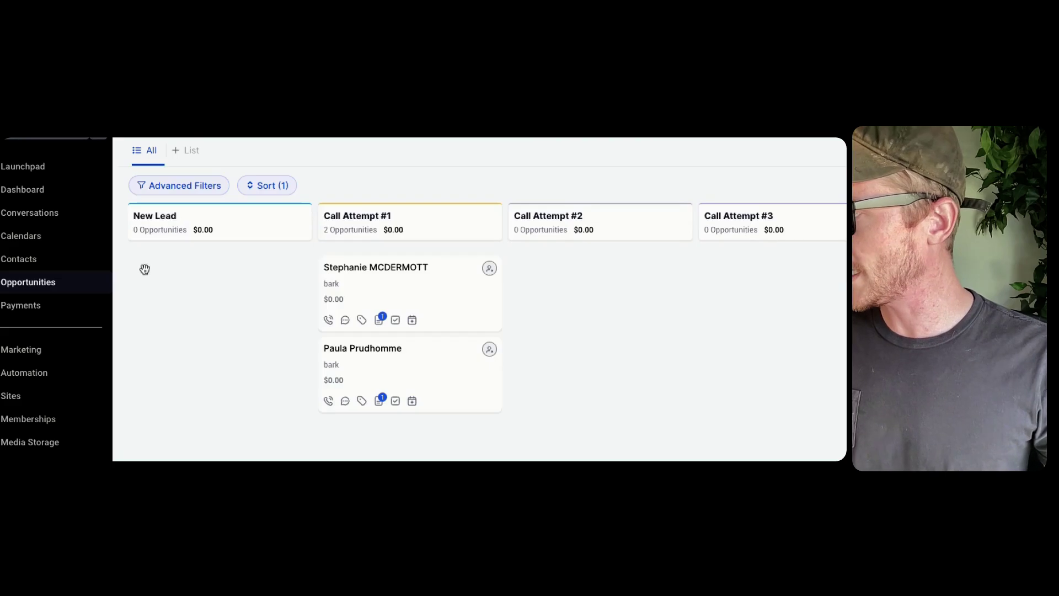
click(12, 371)
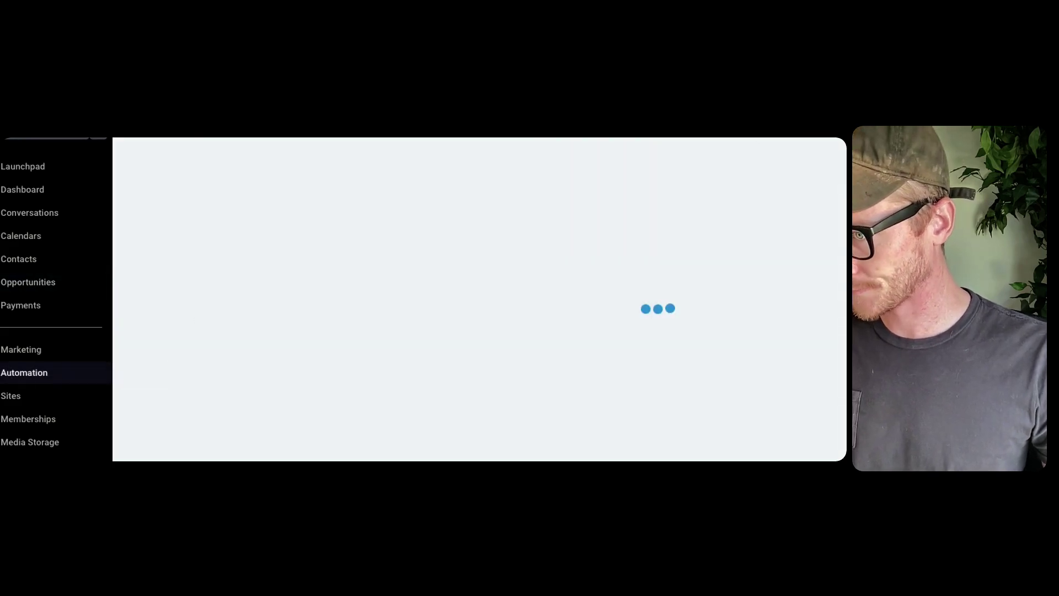
scroll(383, 263, down, 3)
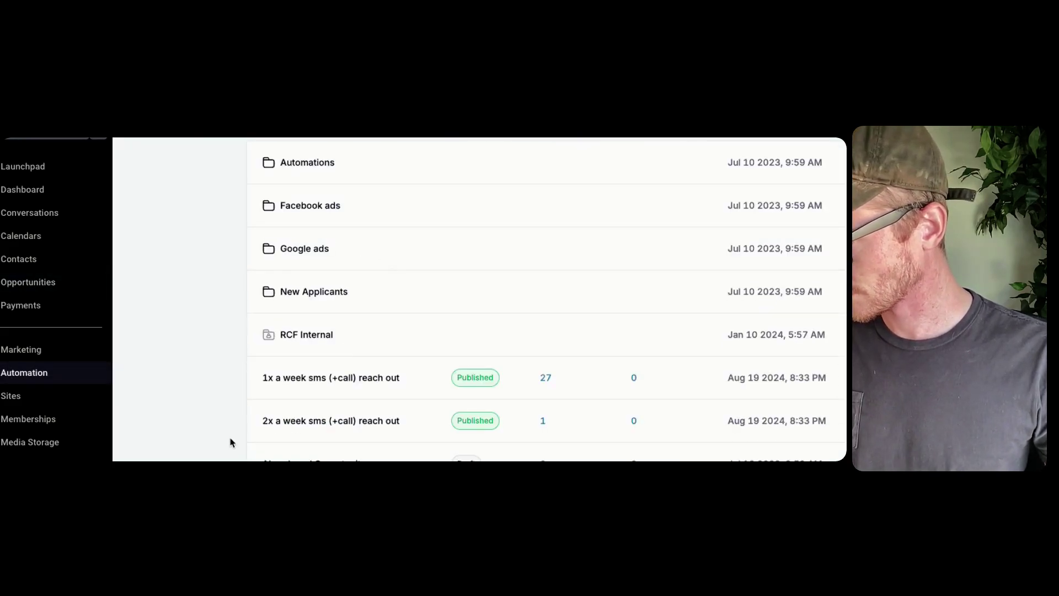
click(306, 335)
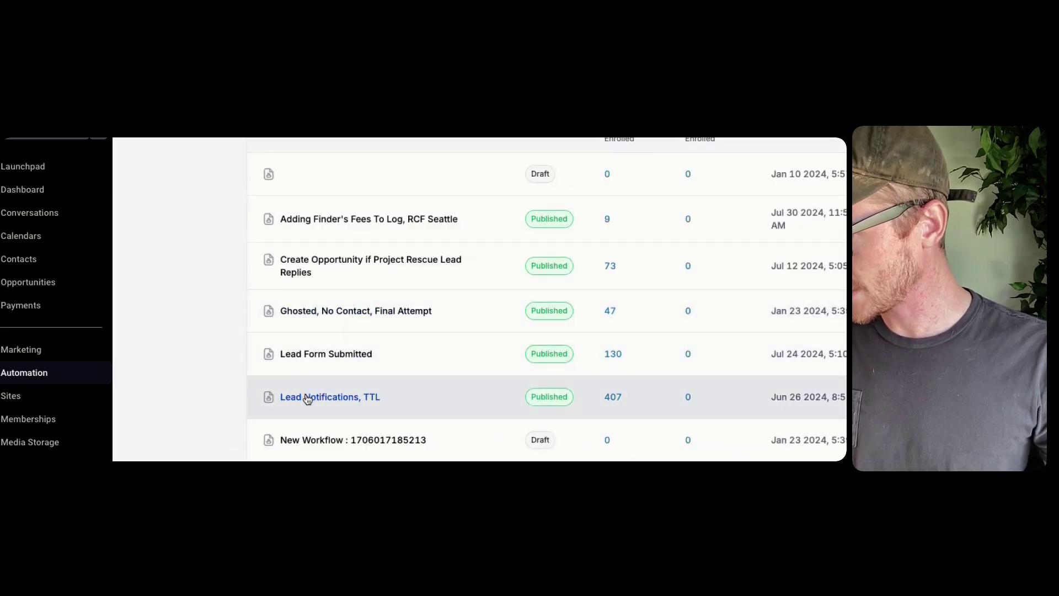
Step: Open the "Lead Notifications, TTL" workflow and examine its Pipeline Stage Changed trigger
click(307, 398)
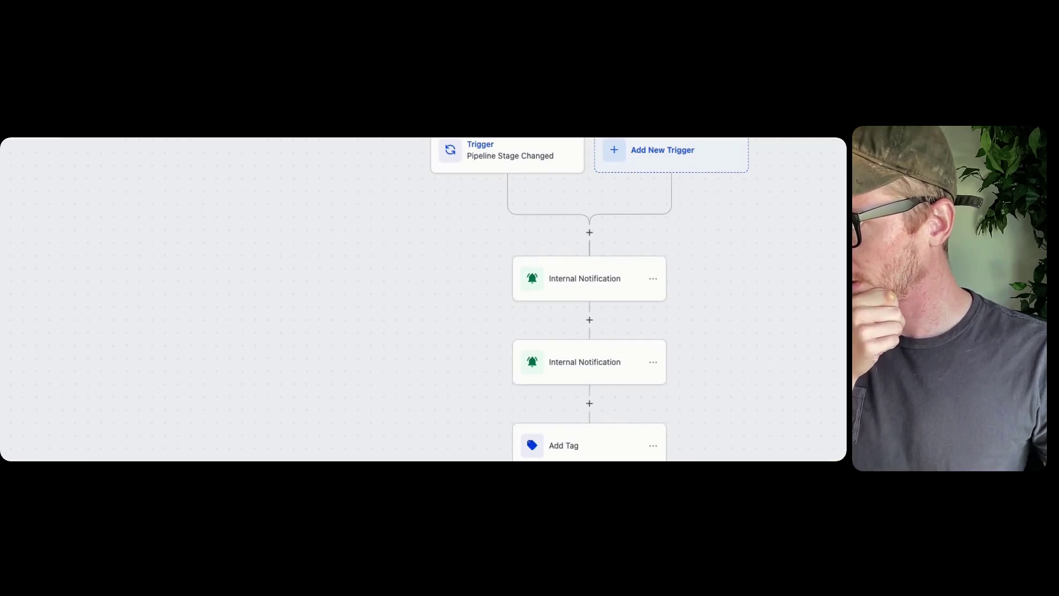
click(521, 147)
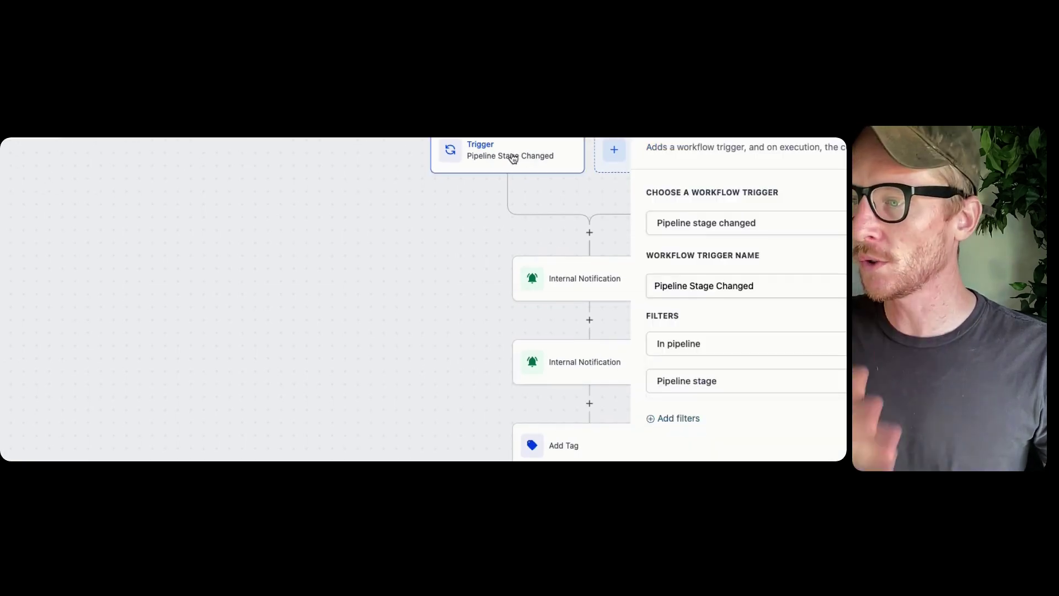
click(446, 244)
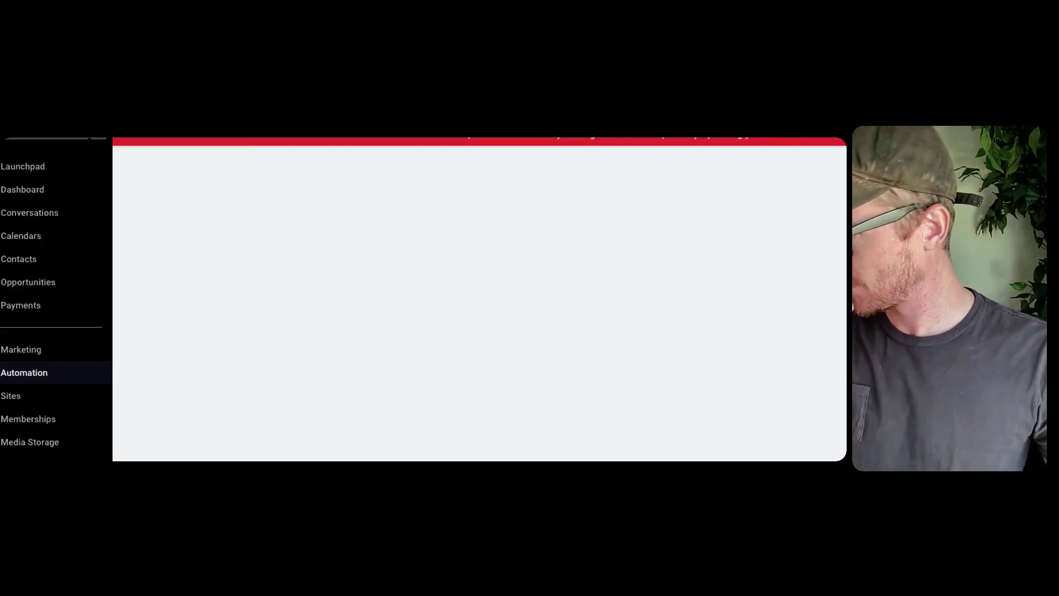
Step: Find and open the "TTL (Touched): Call Attempt #1, Needs Follow Up, Estimate Scheduled" workflow in the RCF Internal folder
scroll(364, 446, down, 2)
scroll(365, 446, down, 2)
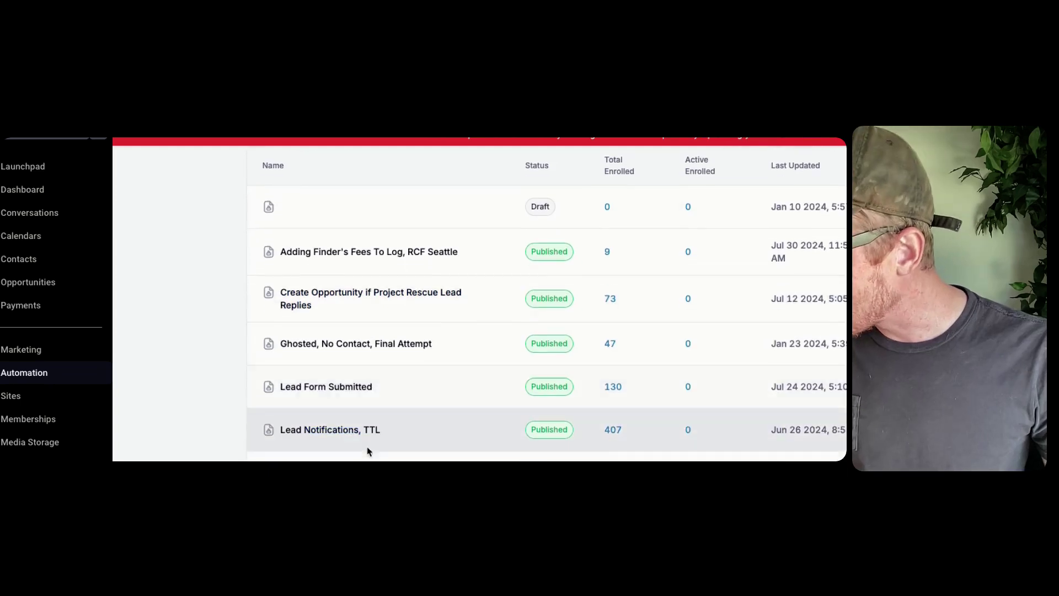
scroll(342, 397, down, 2)
scroll(364, 450, up, 1)
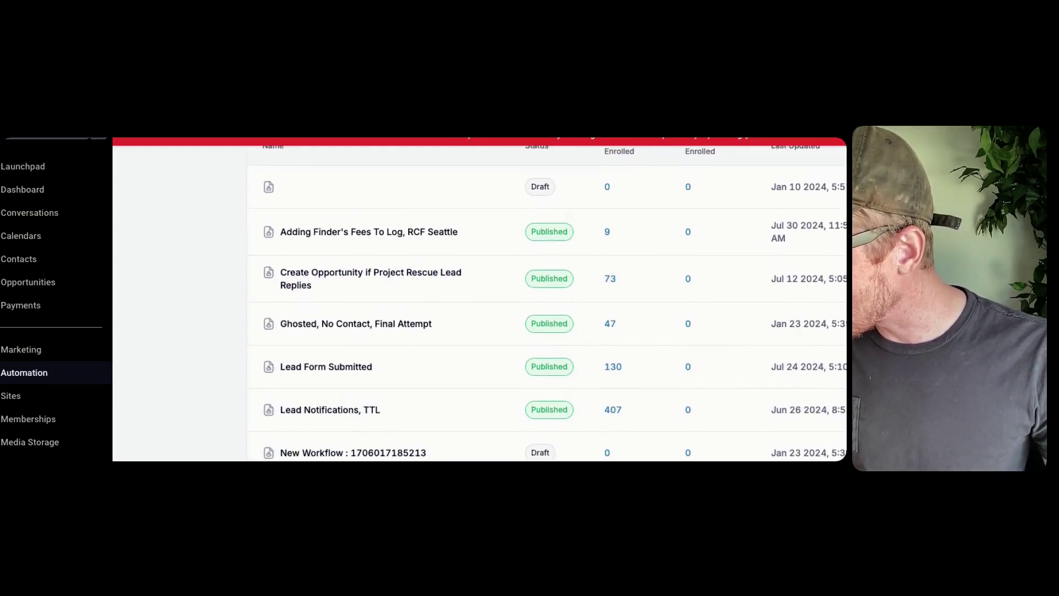
scroll(364, 450, down, 1)
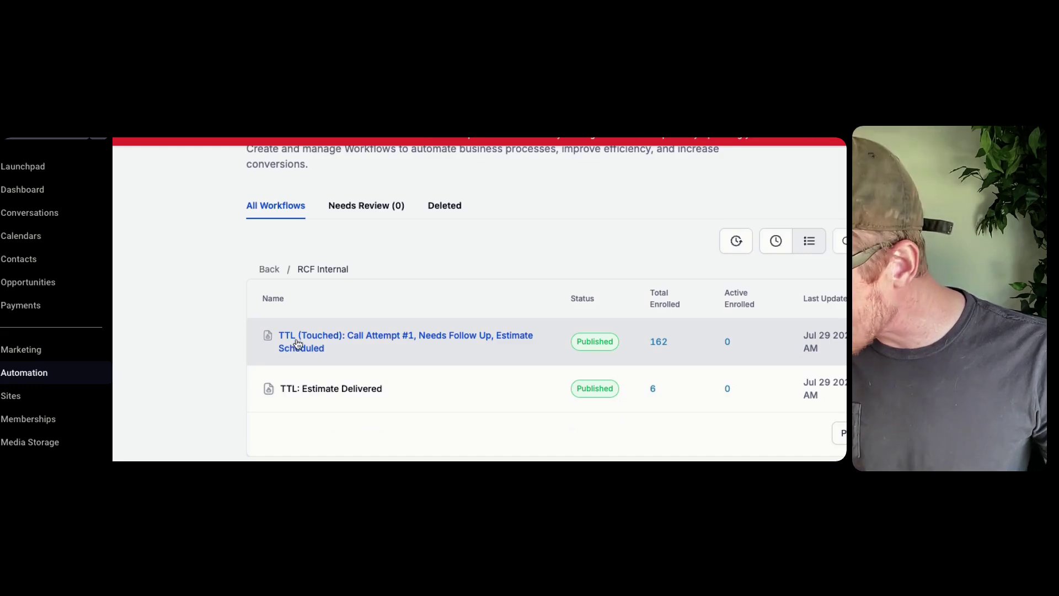
click(298, 342)
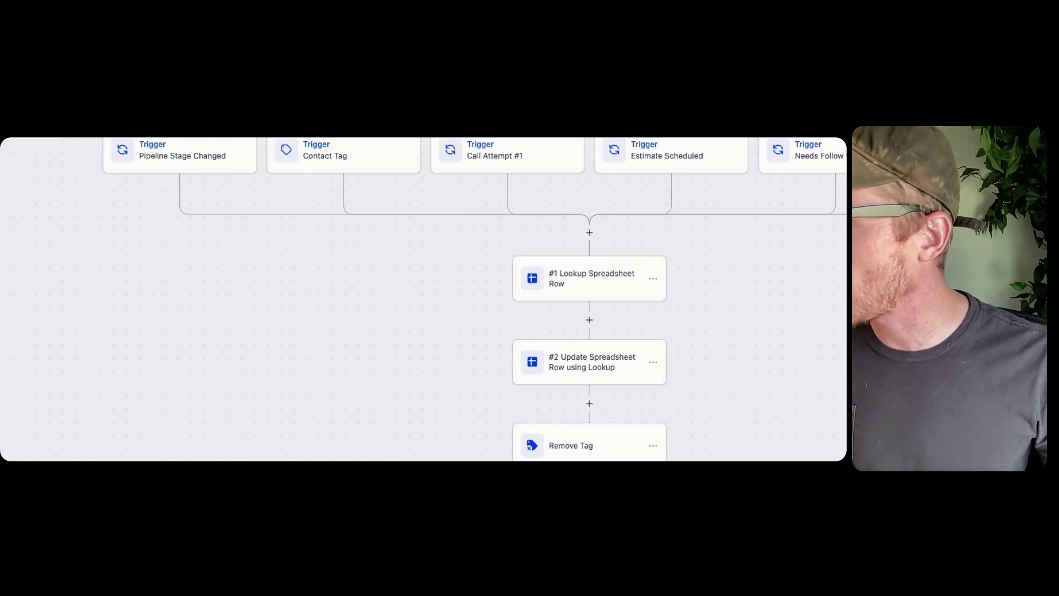
Step: Rename the workflow's Pipeline Stage Changed trigger to "Service Scheduled" and save it
click(189, 152)
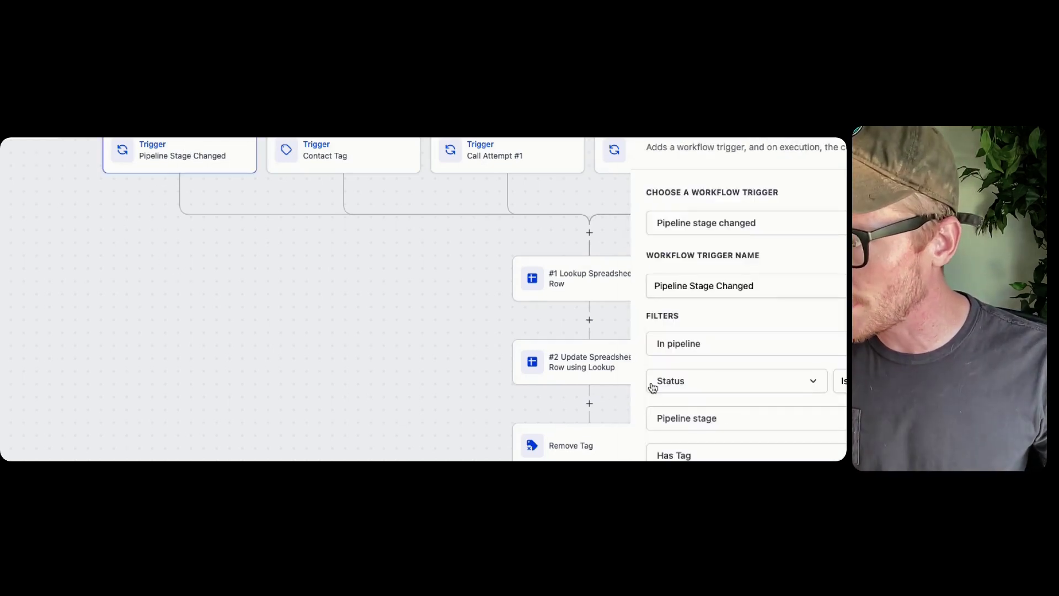
click(778, 227)
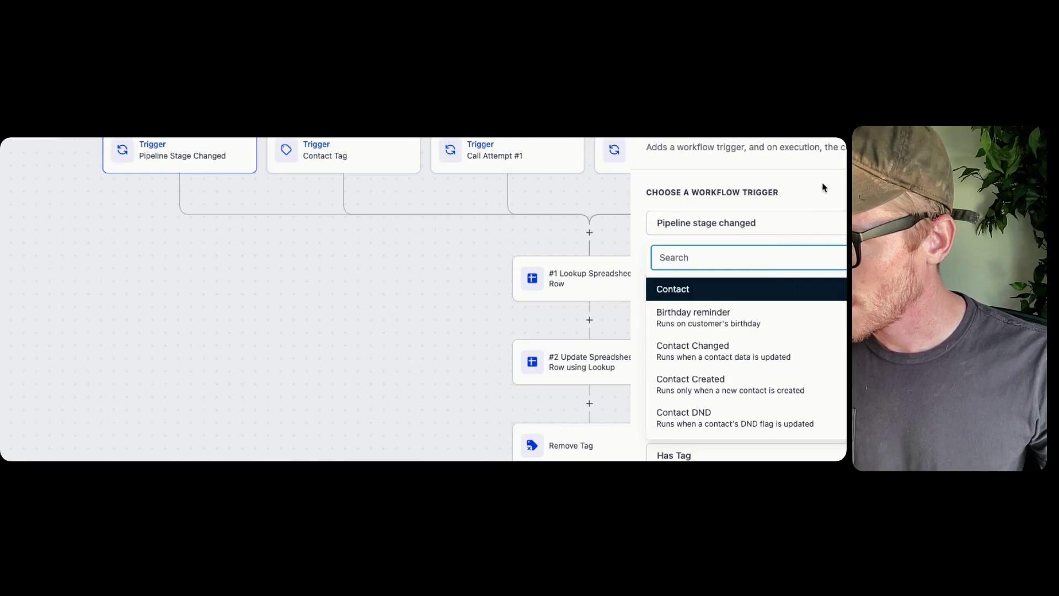
click(813, 227)
click(791, 279)
key(ctrl+a)
text(Serv)
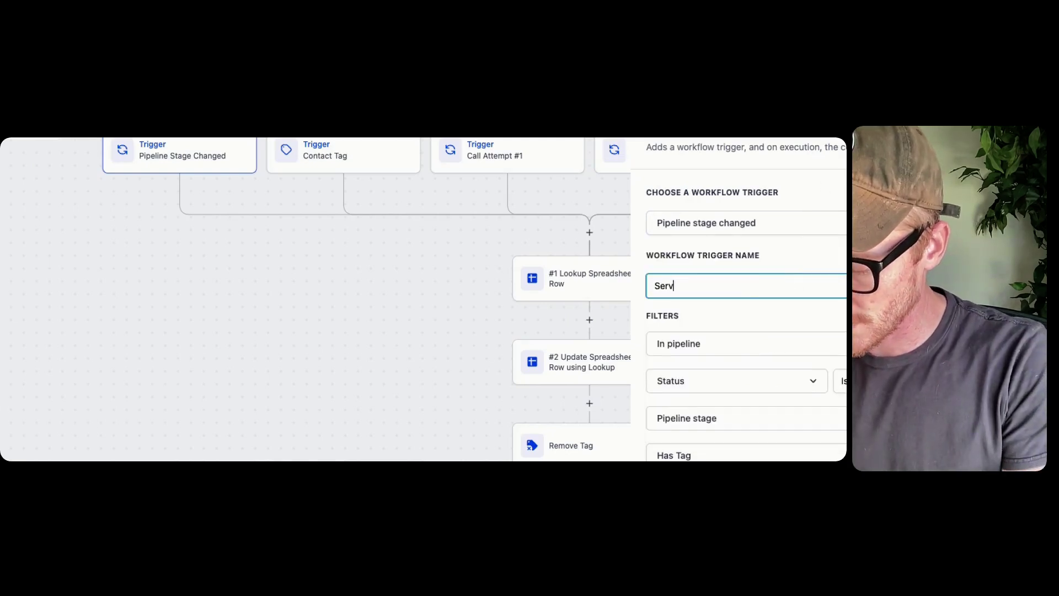
text(ice Scheduled)
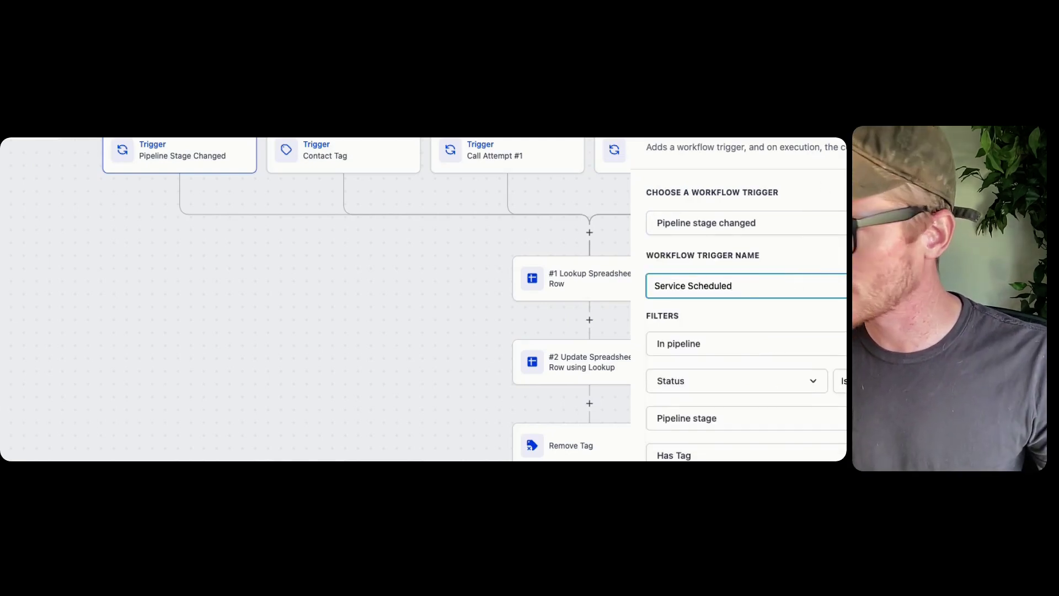
click(708, 424)
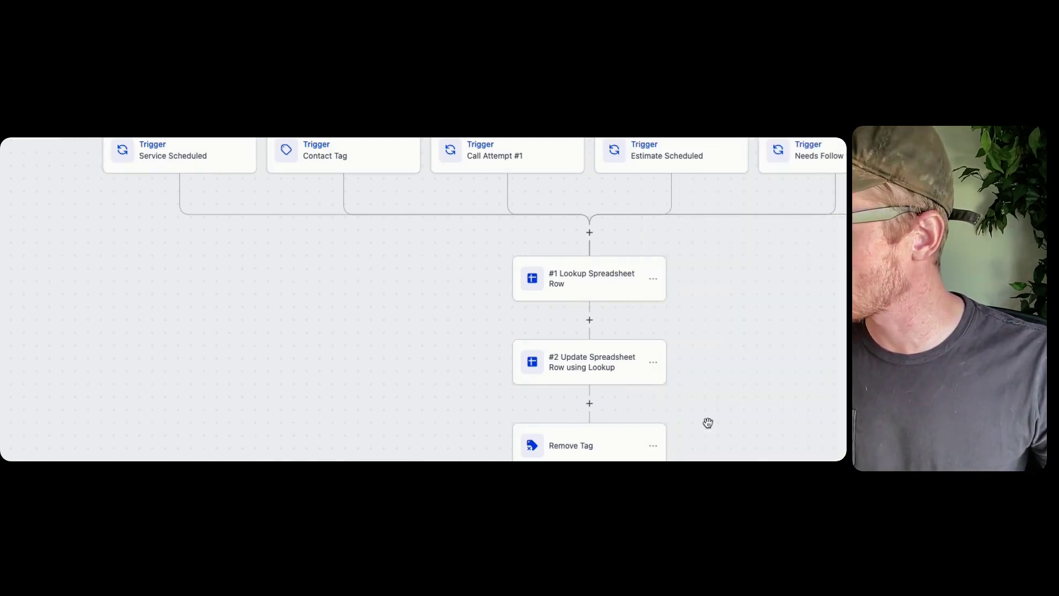
Step: Examine the settings of the Call Attempt #1 and Contact Tag triggers and the #1 Lookup Spreadsheet Row action
click(496, 161)
click(445, 226)
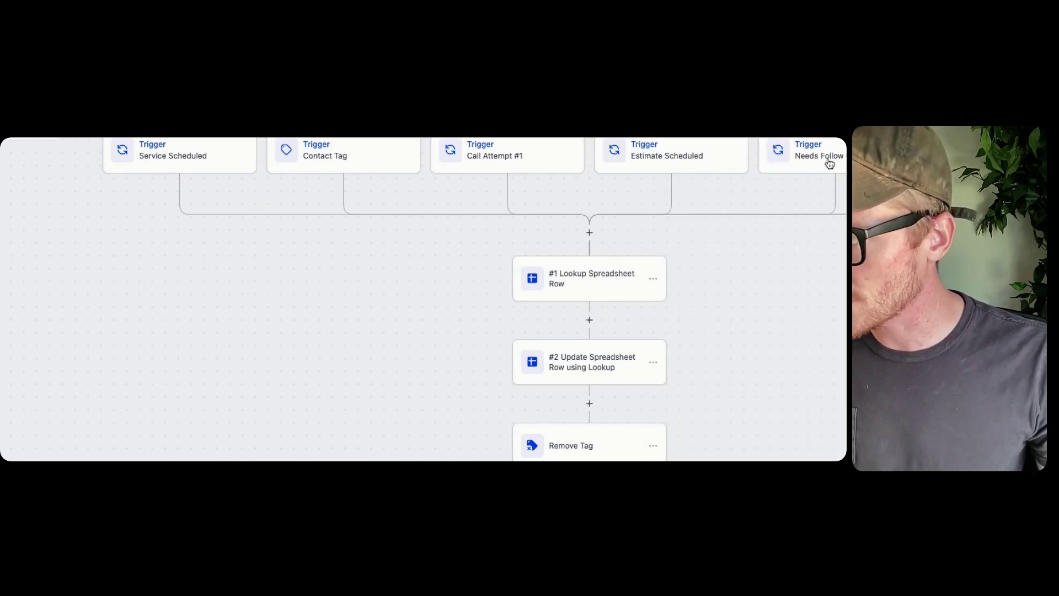
click(369, 158)
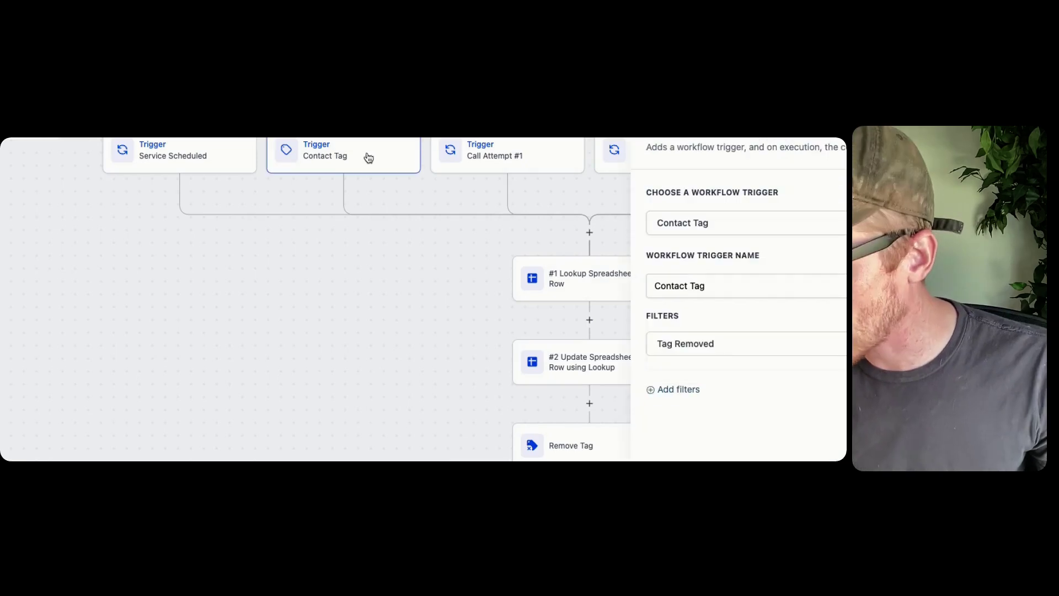
click(430, 307)
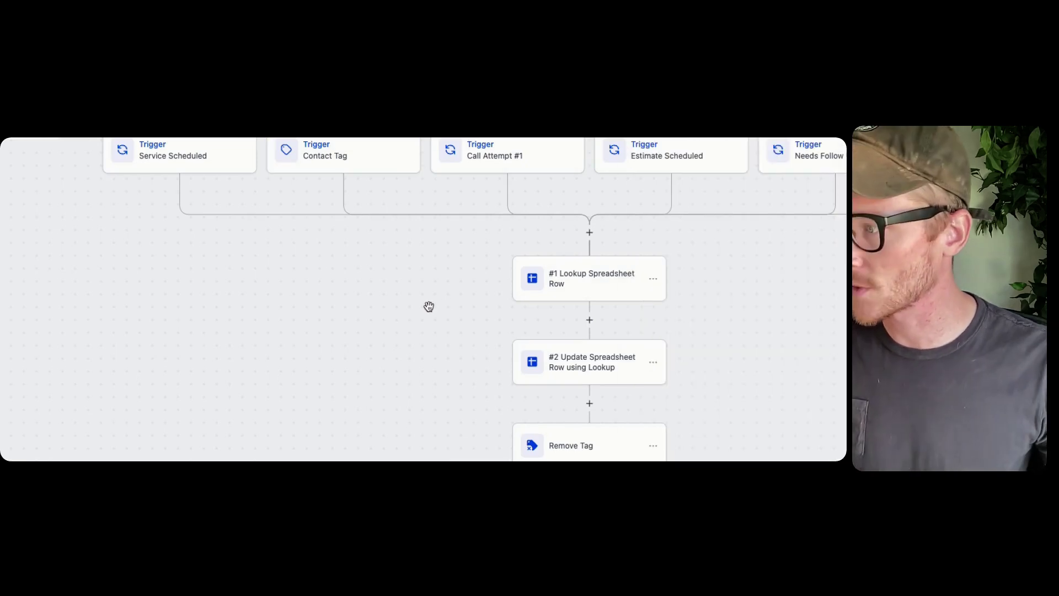
click(594, 289)
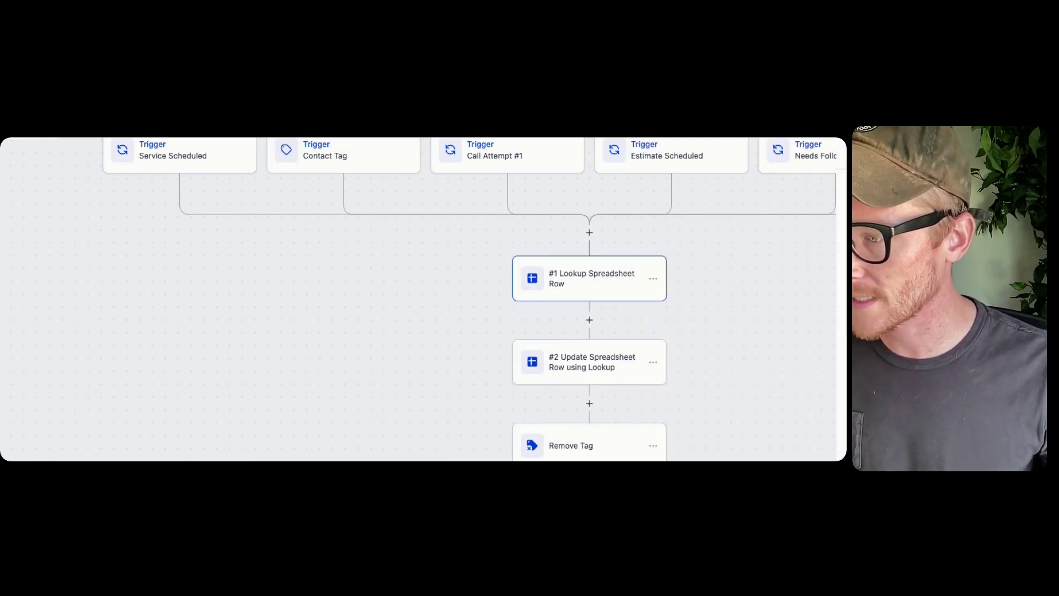
click(279, 244)
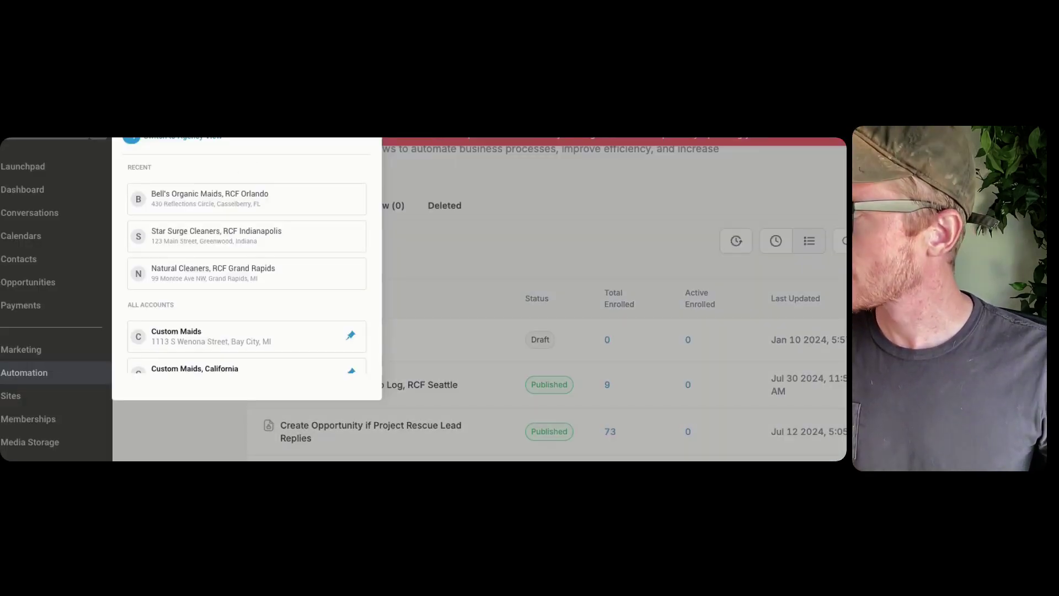
Step: Switch to another sub-account and open its "TTL: Call Attempt #1, Needs Follow Up, Estimate Scheduled" workflow from the "Automations, The RCF" folder
text(glenn)
click(248, 205)
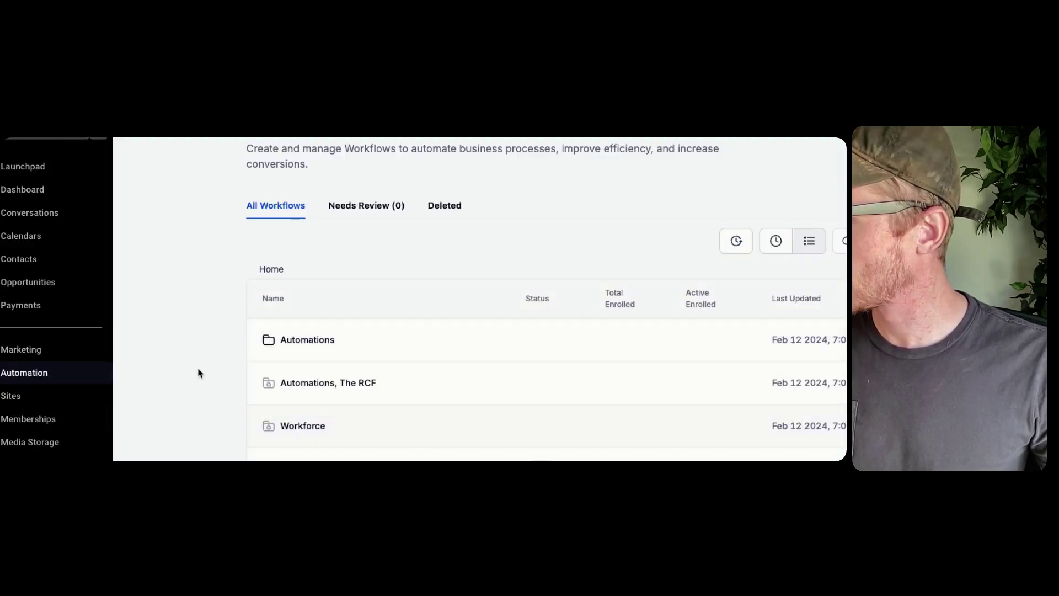
scroll(196, 384, down, 1)
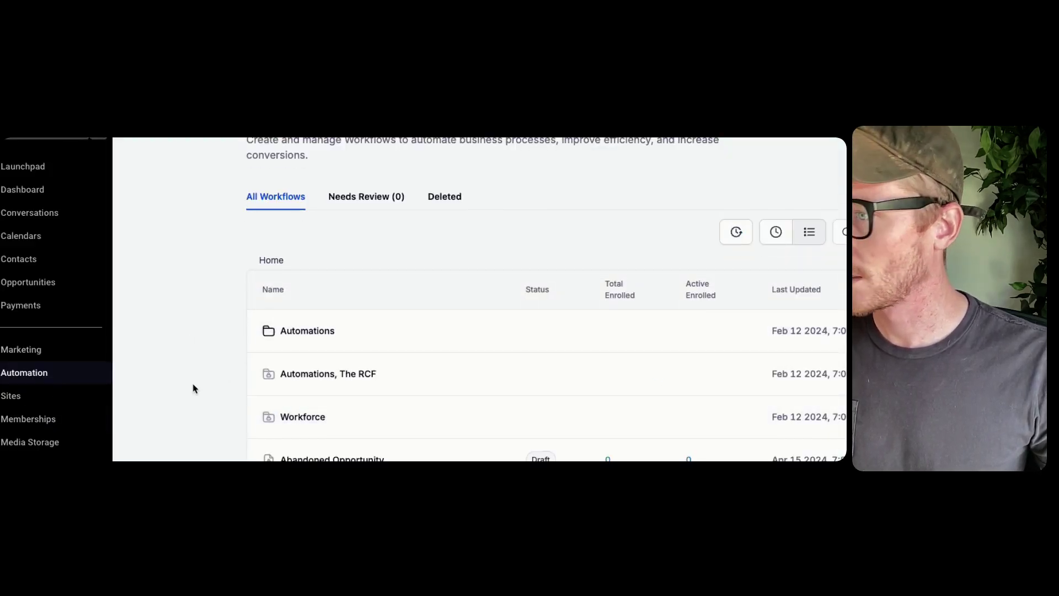
click(336, 374)
scroll(308, 421, down, 3)
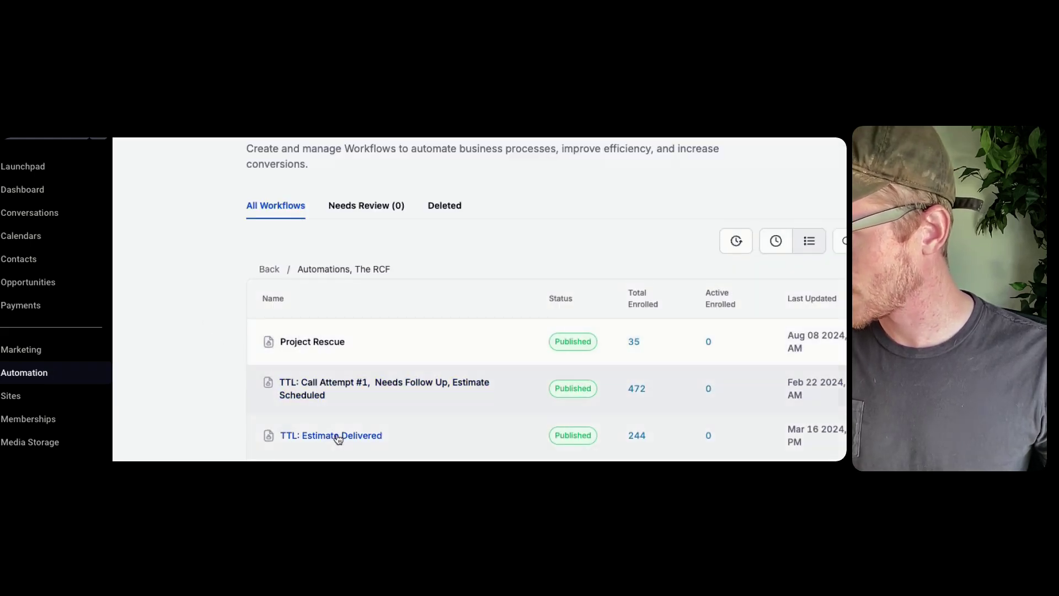
click(323, 382)
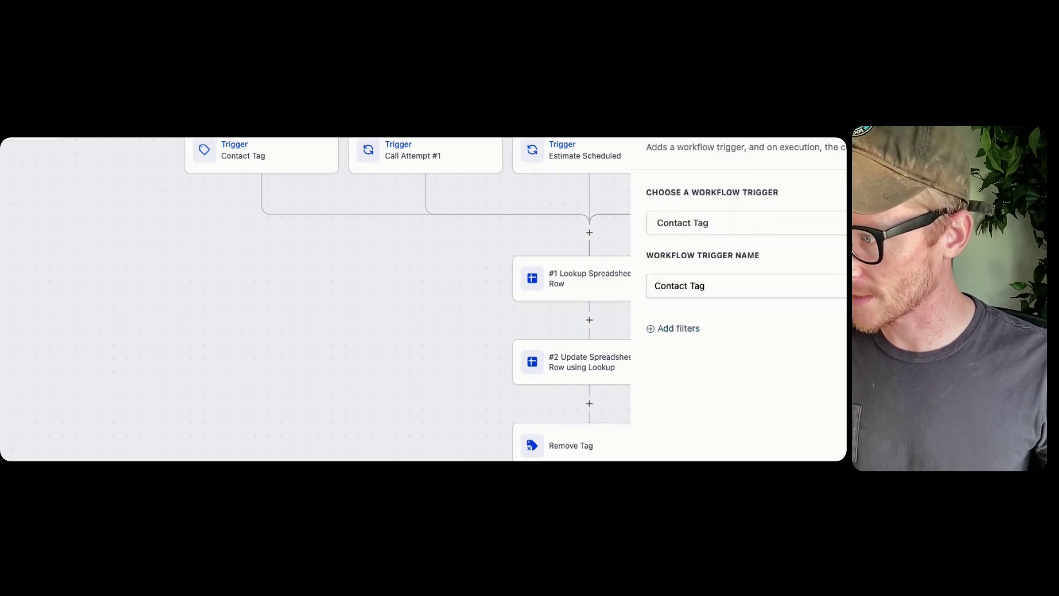
Step: Add a Tag Removed filter to the Contact Tag trigger
click(664, 329)
click(686, 345)
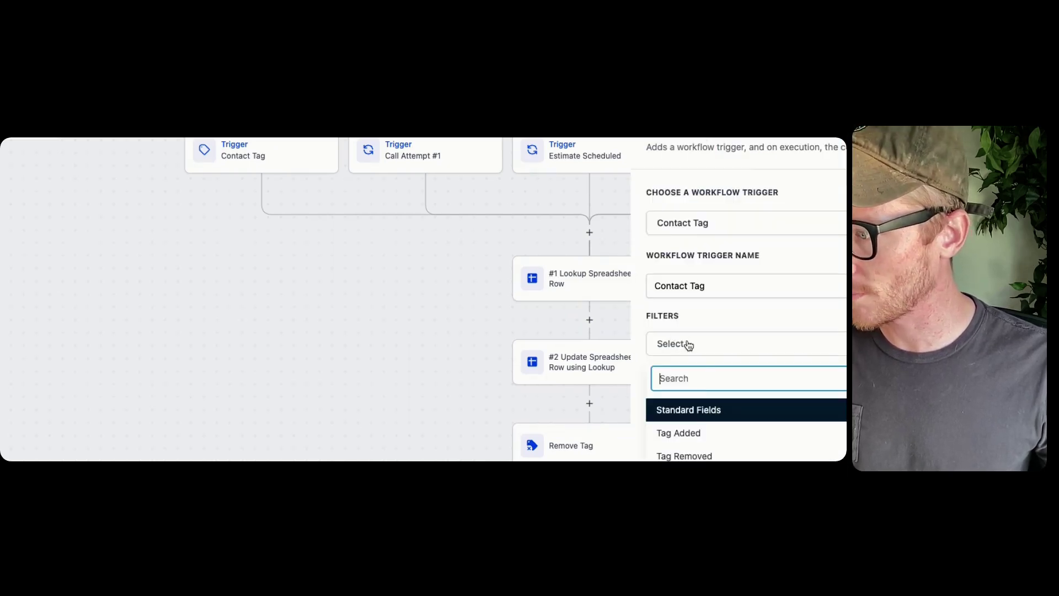
click(685, 456)
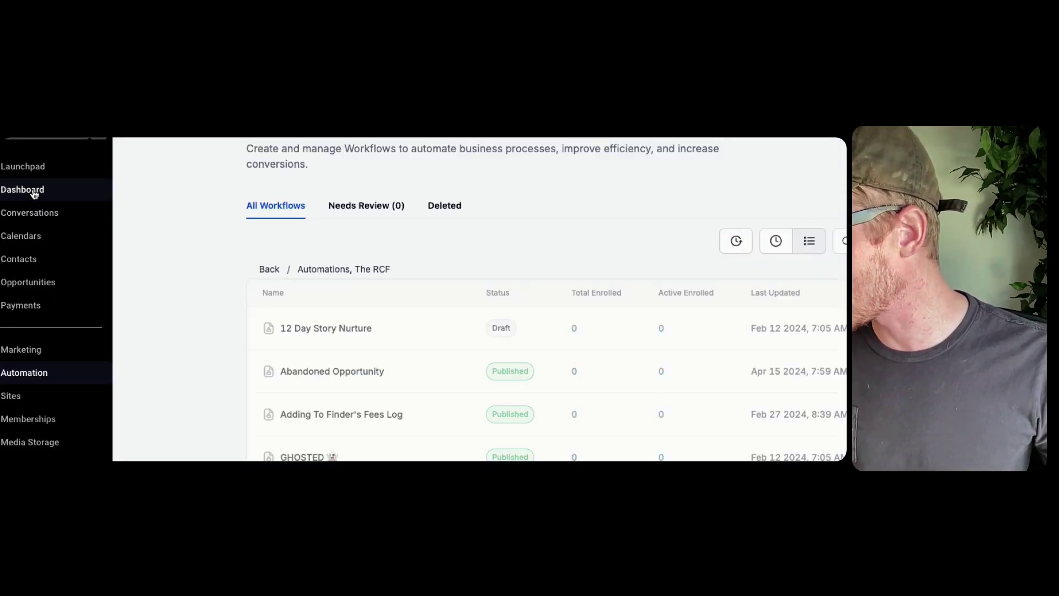
Step: Open the sub-account's opportunities board and switch from the finder's fee pipeline to the leads pipeline
click(33, 189)
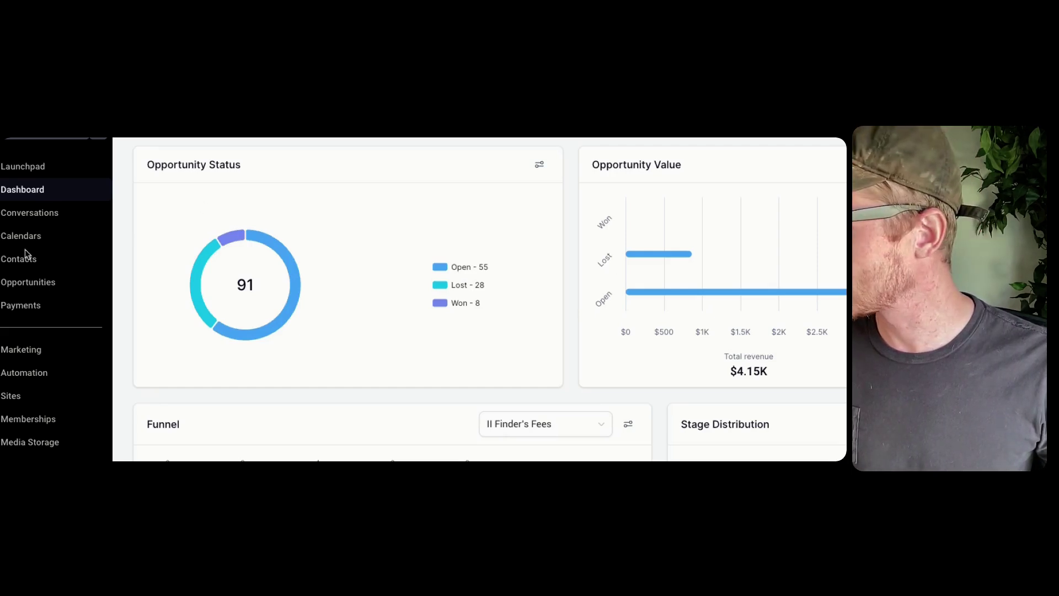
click(36, 286)
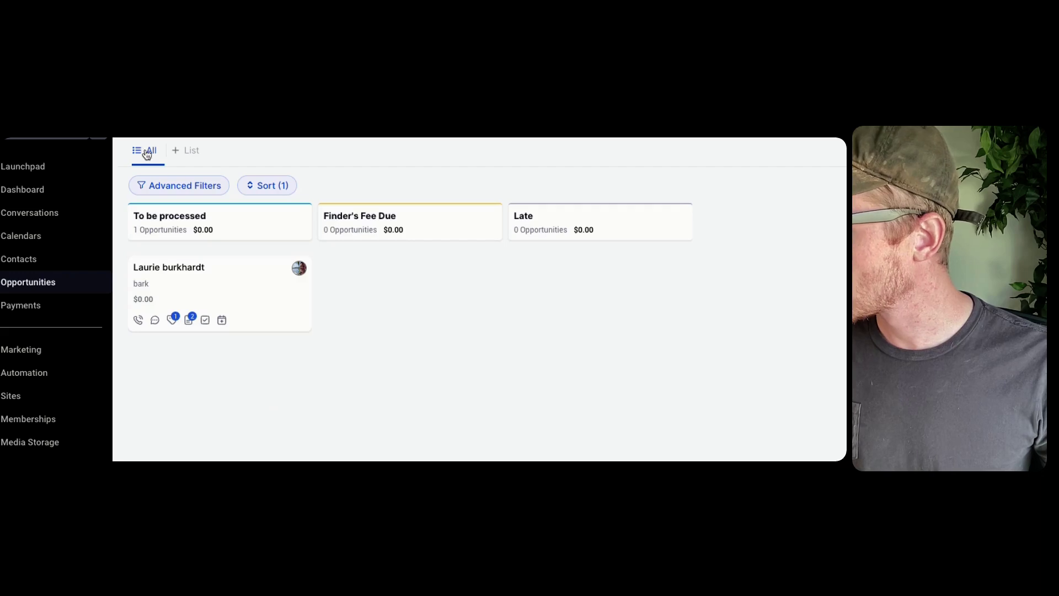
click(300, 140)
click(214, 167)
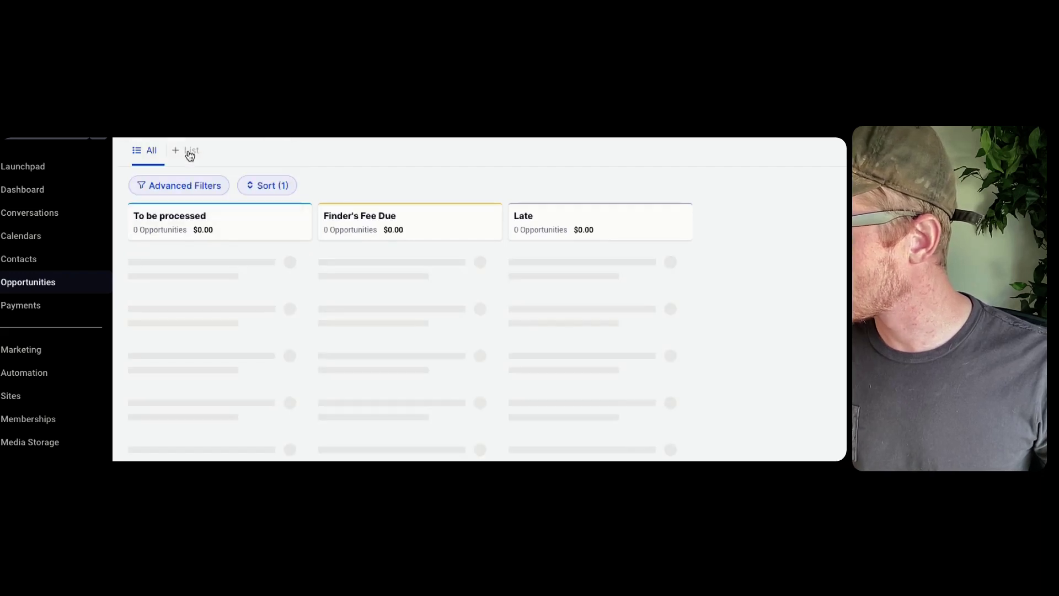
click(300, 140)
click(171, 148)
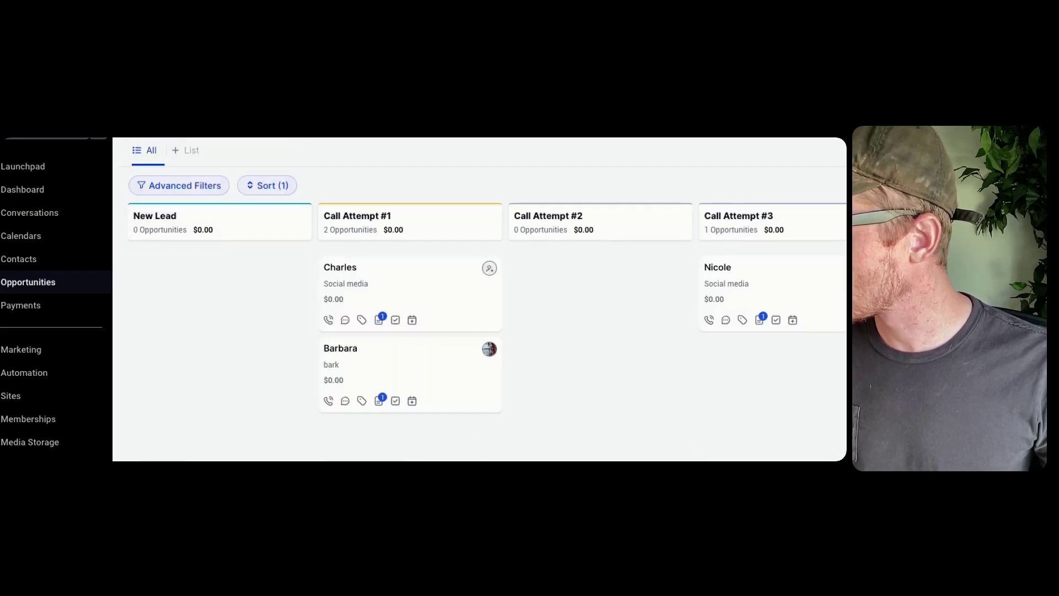
Step: Switch to another sub-account and view the details of the first opportunity in the New Lead stage
click(52, 138)
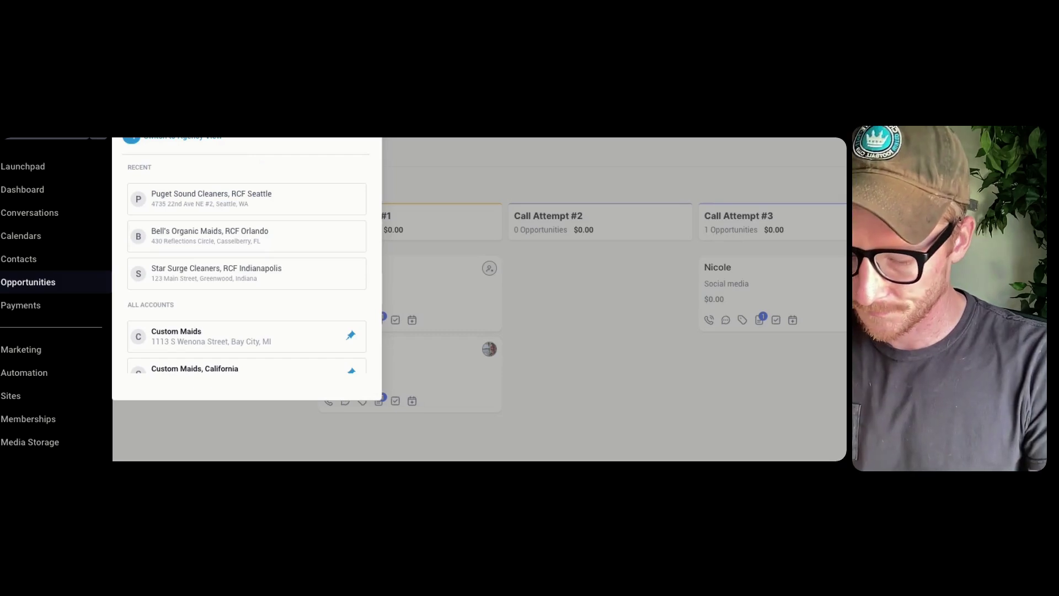
click(196, 205)
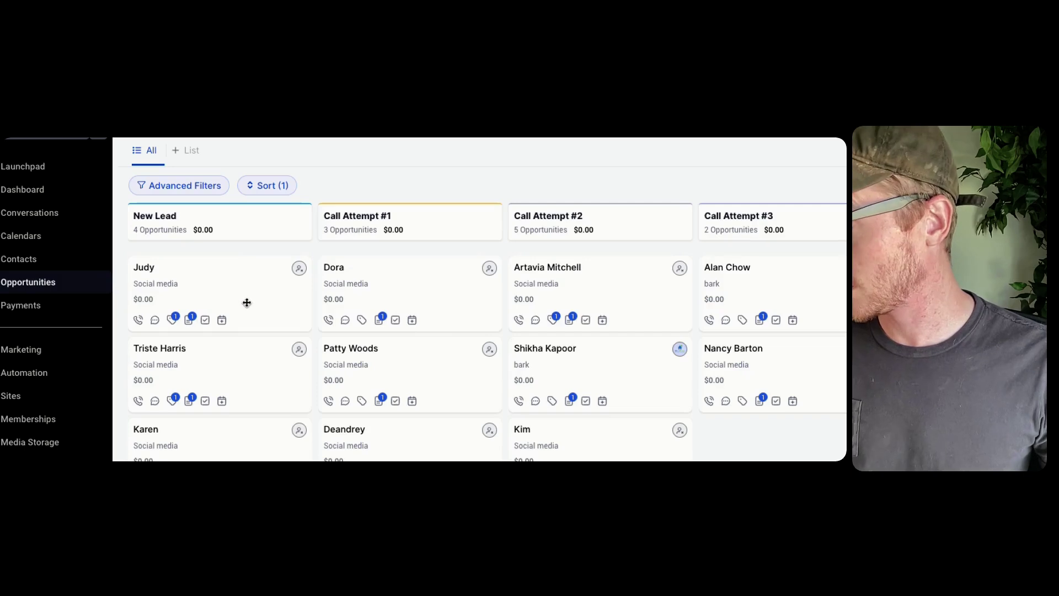
click(215, 285)
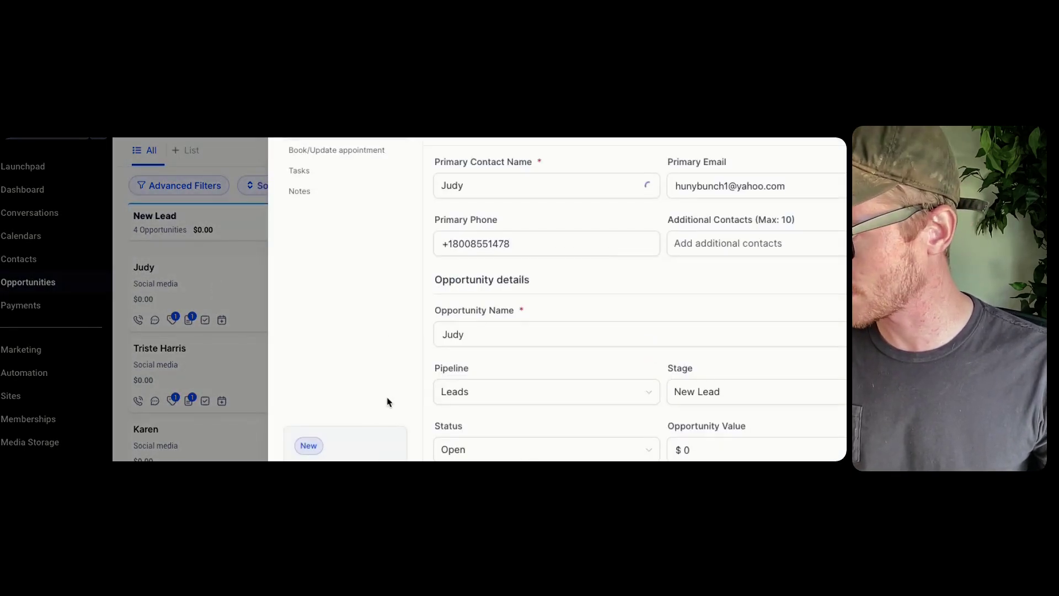
key(Escape)
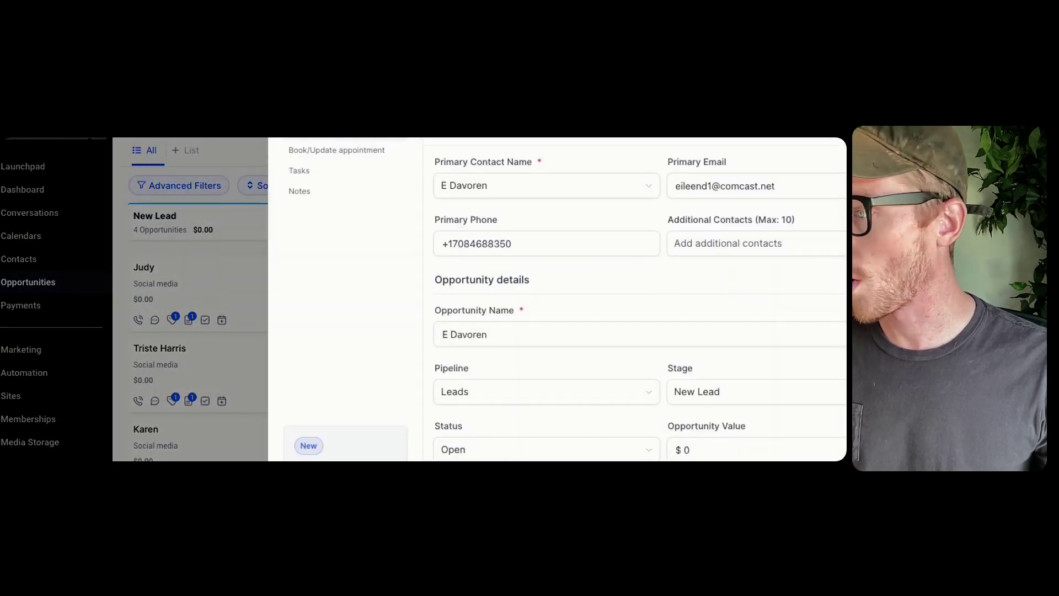
Step: View the details of the third and second opportunity cards in the New Lead stage
key(Escape)
click(260, 456)
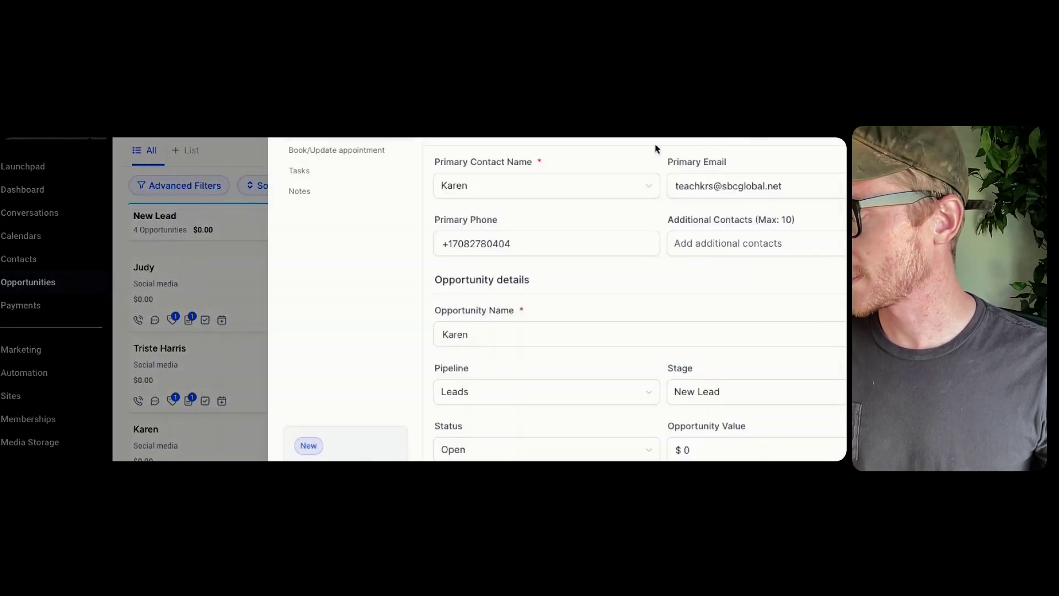
key(Escape)
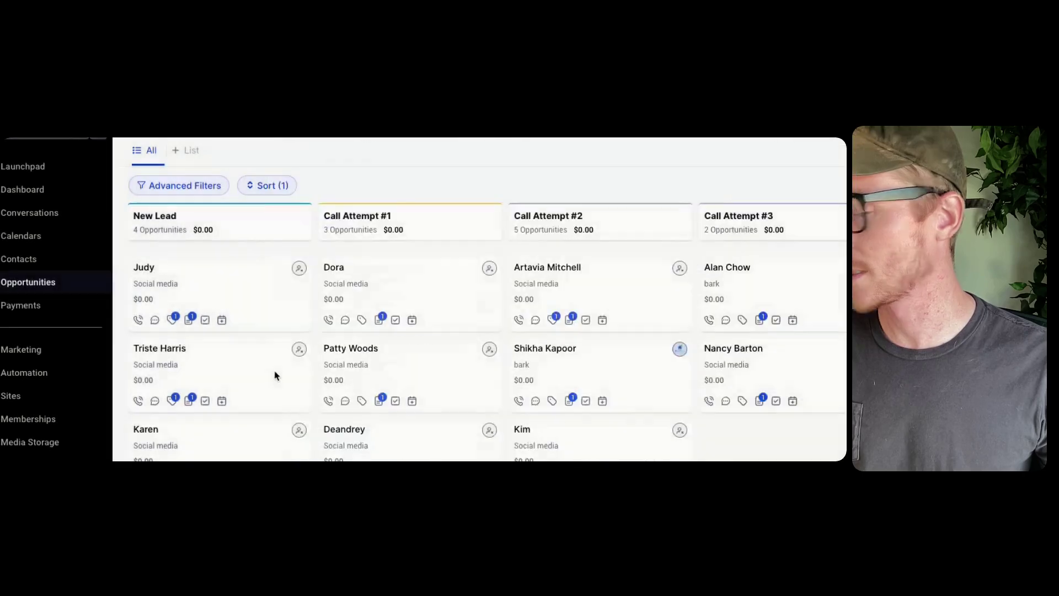
click(267, 379)
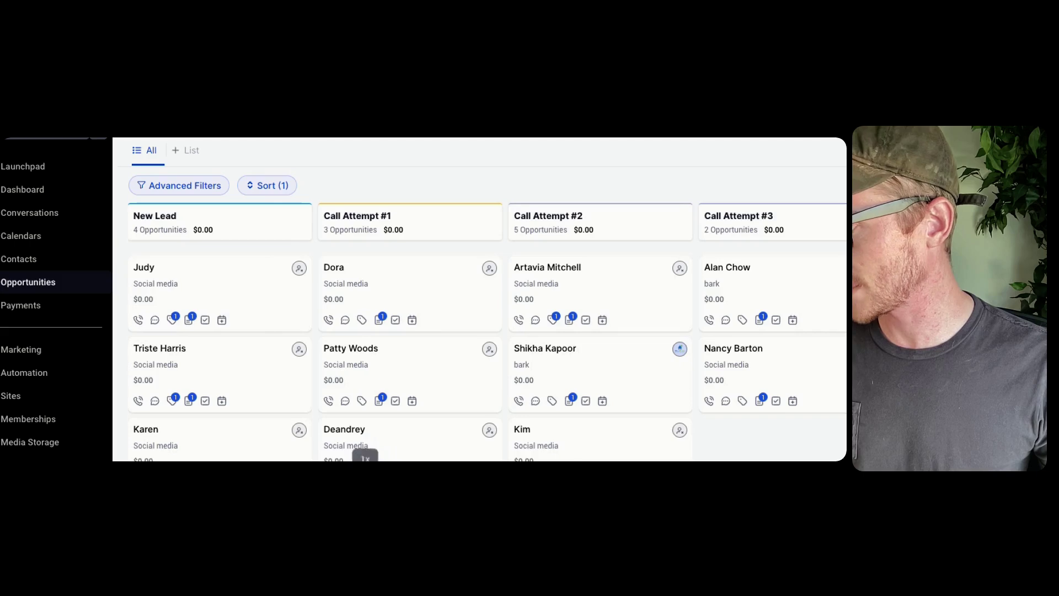
Step: Review the details of the third opportunity in Call Attempt #2 and the first opportunity in New Lead
click(629, 444)
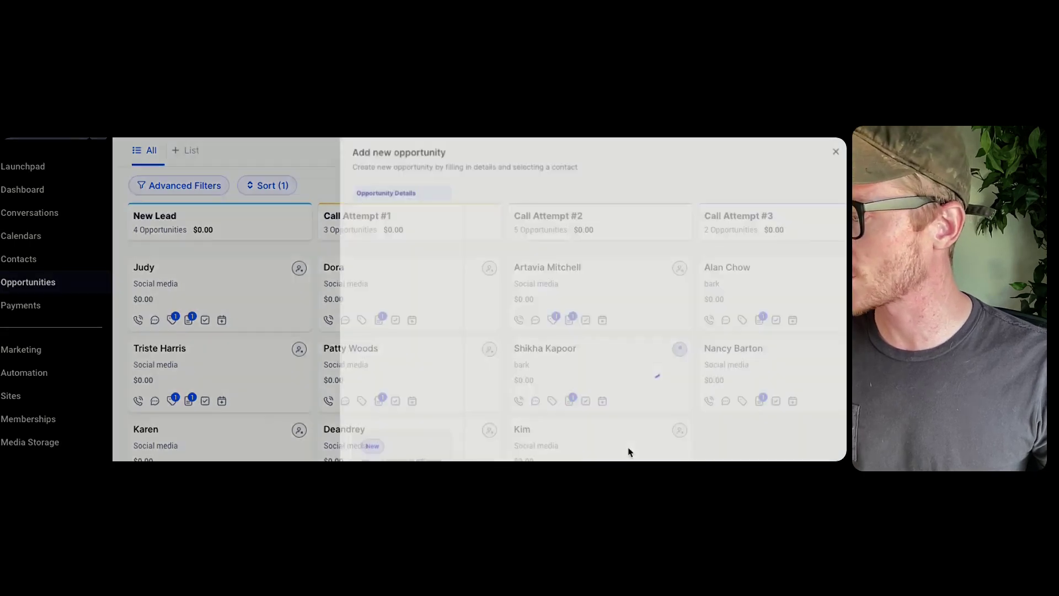
scroll(667, 391, down, 3)
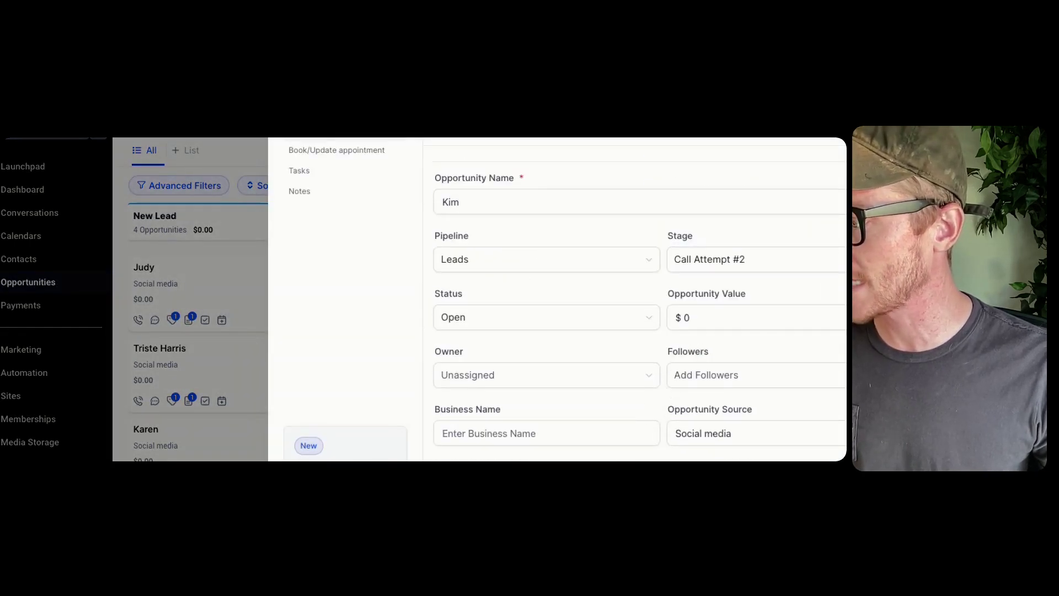
scroll(640, 314, up, 1)
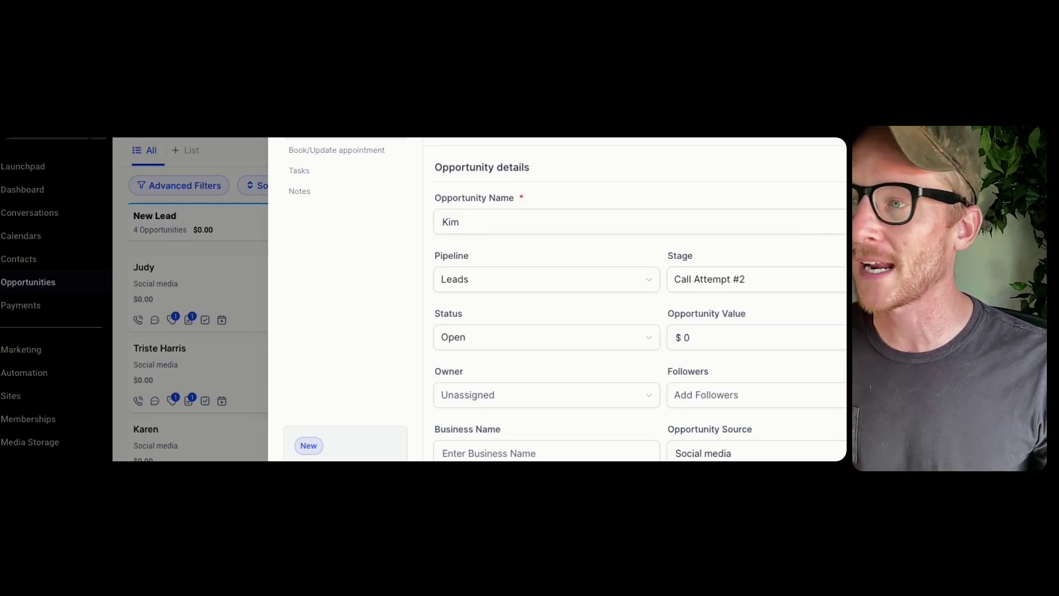
key(Escape)
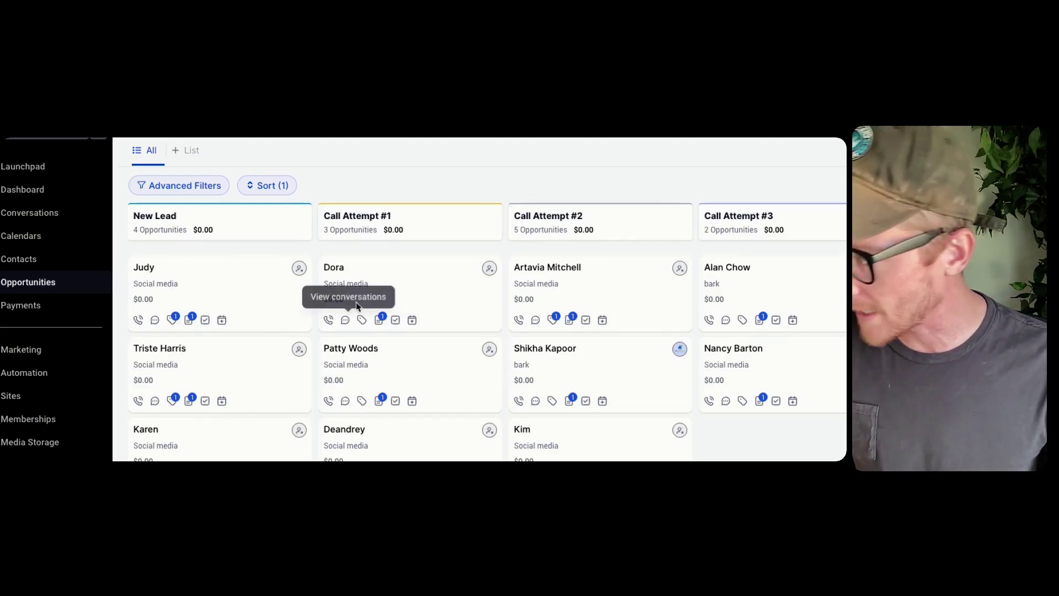
click(226, 295)
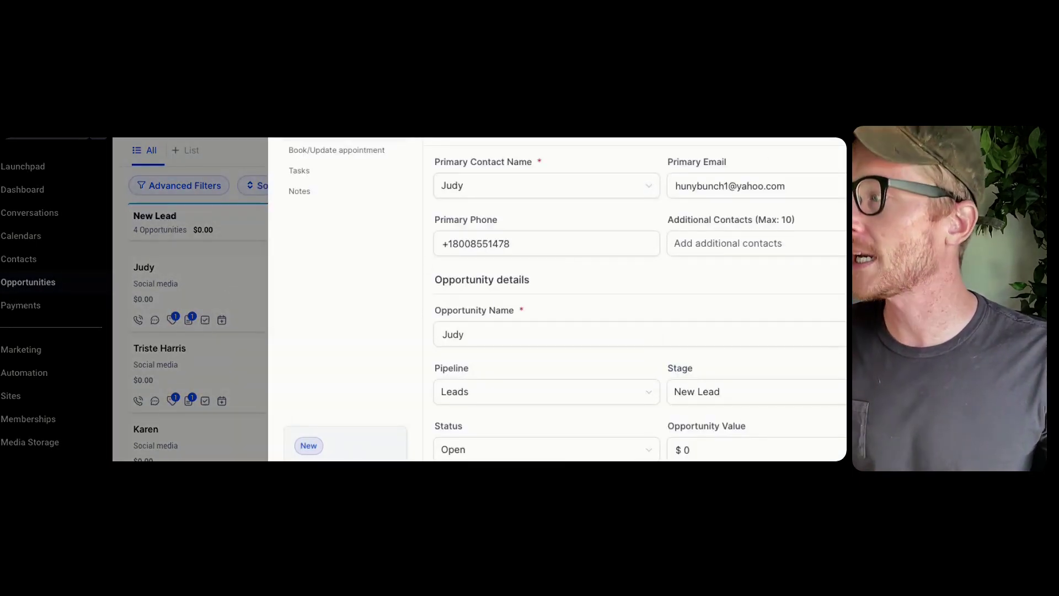
key(Escape)
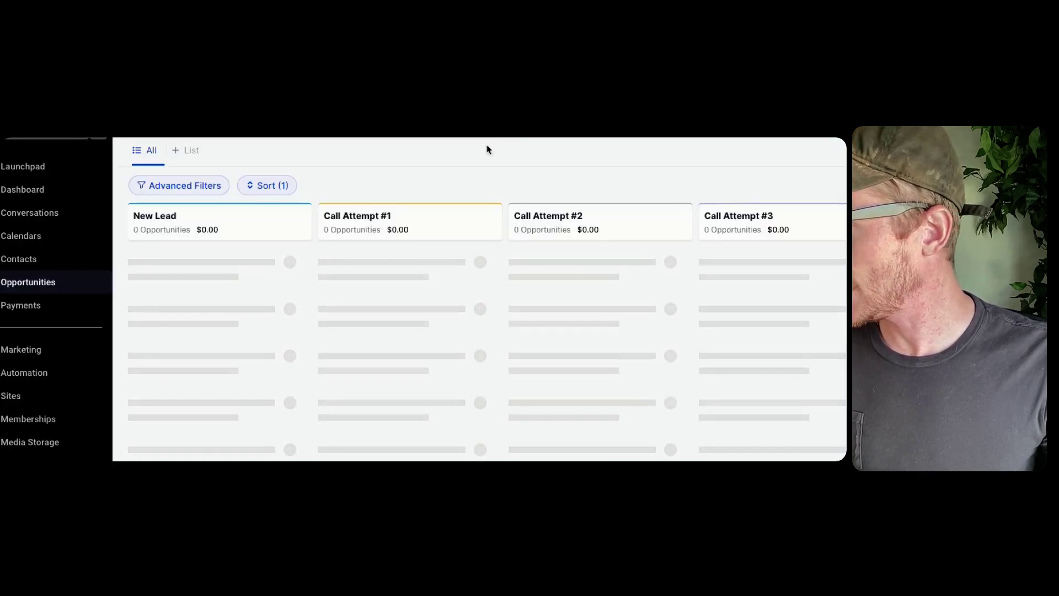
Step: Switch to the GlennMo Home Services, RCF Las Vegas sub-account and open "TTL: Call Attempt #1, Needs Follow Up, Estimate Scheduled" from the "Automations, The RCF" workflow folder
click(11, 373)
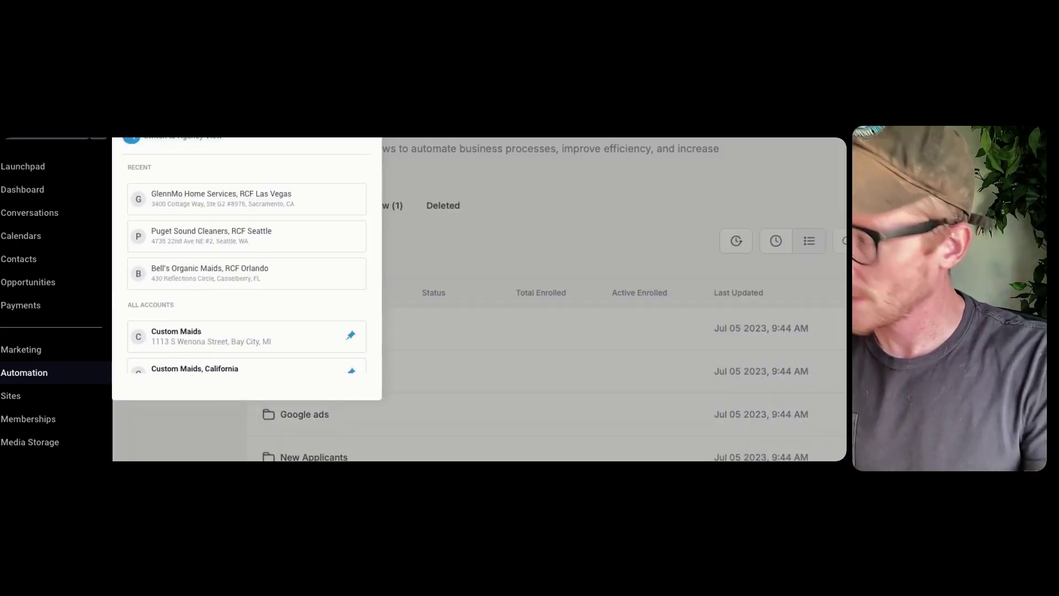
click(203, 205)
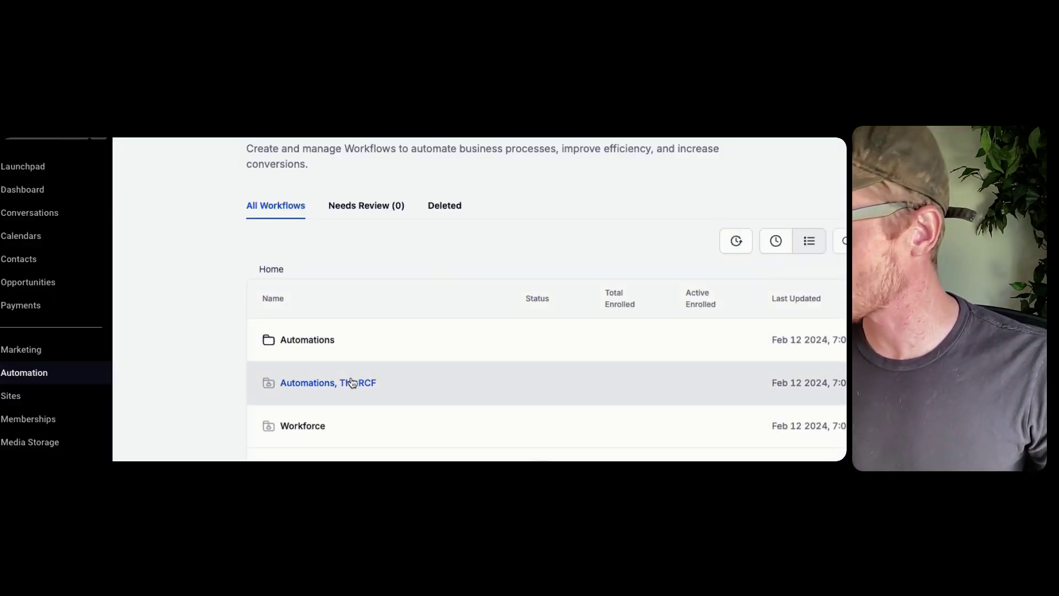
click(353, 385)
scroll(345, 381, down, 2)
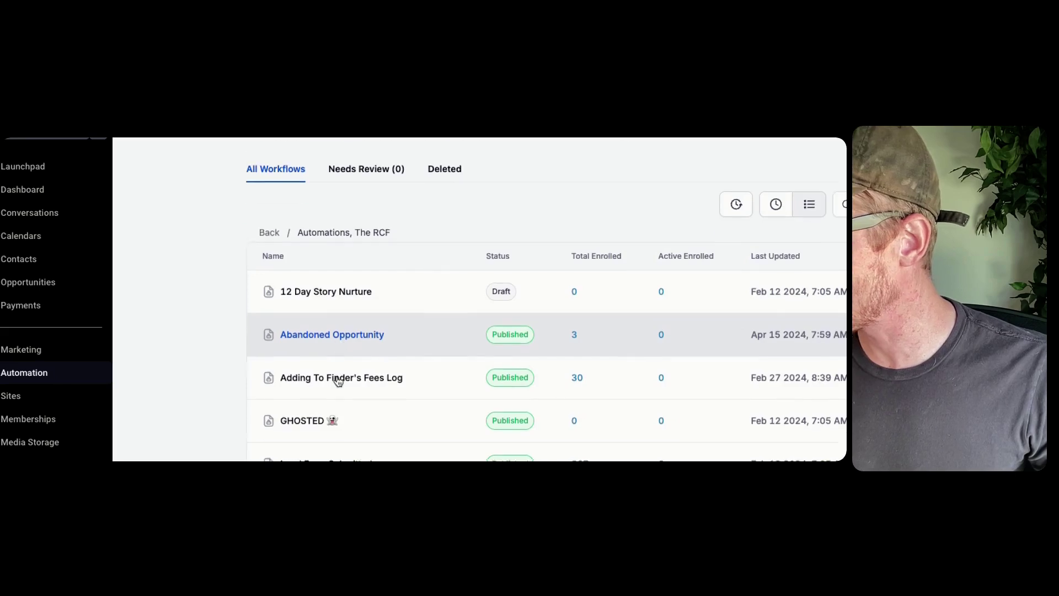
scroll(390, 437, down, 2)
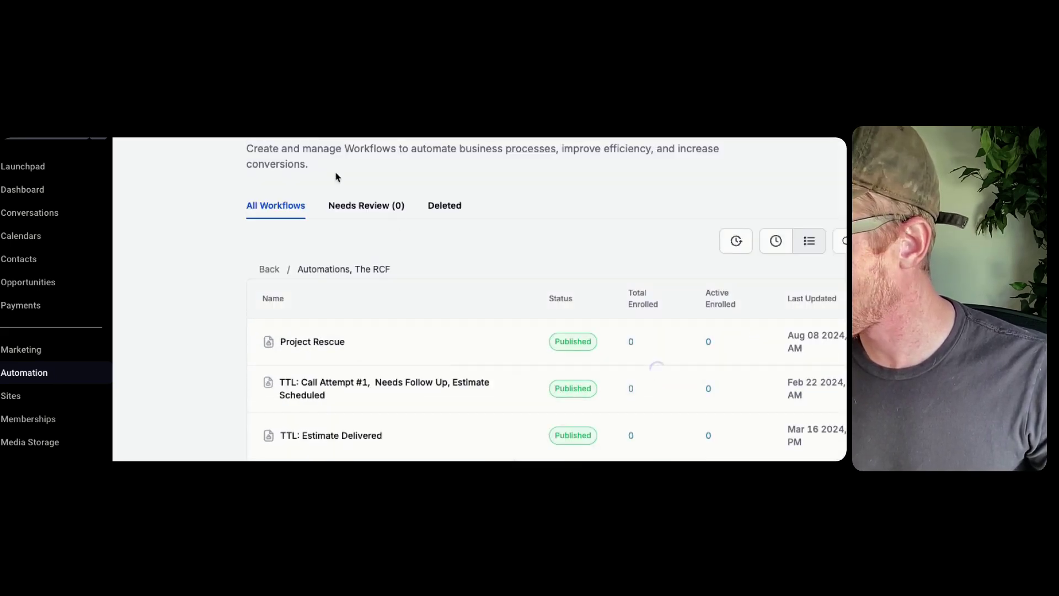
click(347, 392)
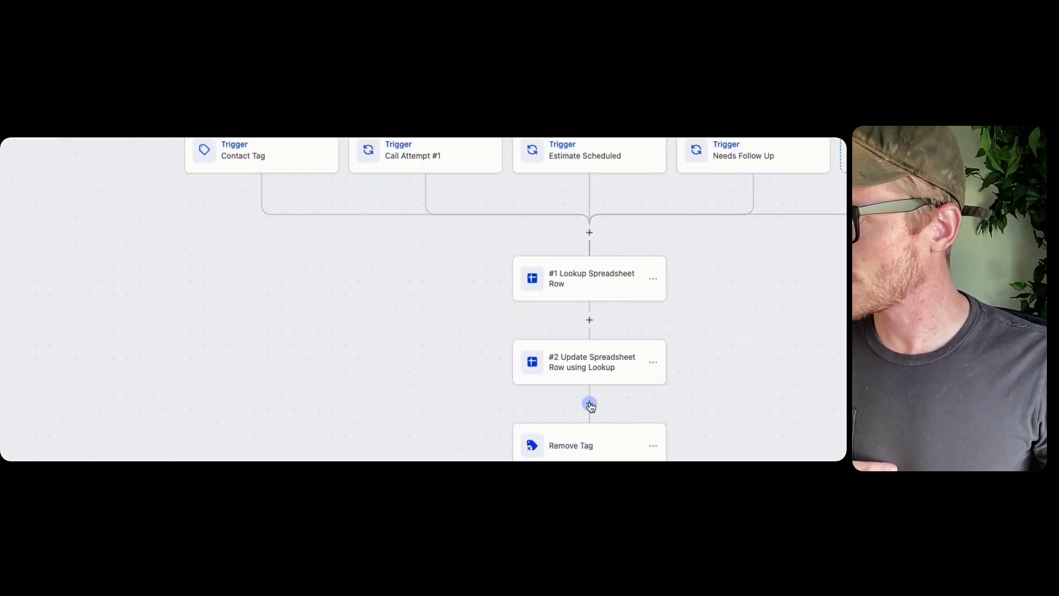
Step: Inspect the workflow's Remove Tag action, and return to the "Automations, The RCF" folder
click(596, 440)
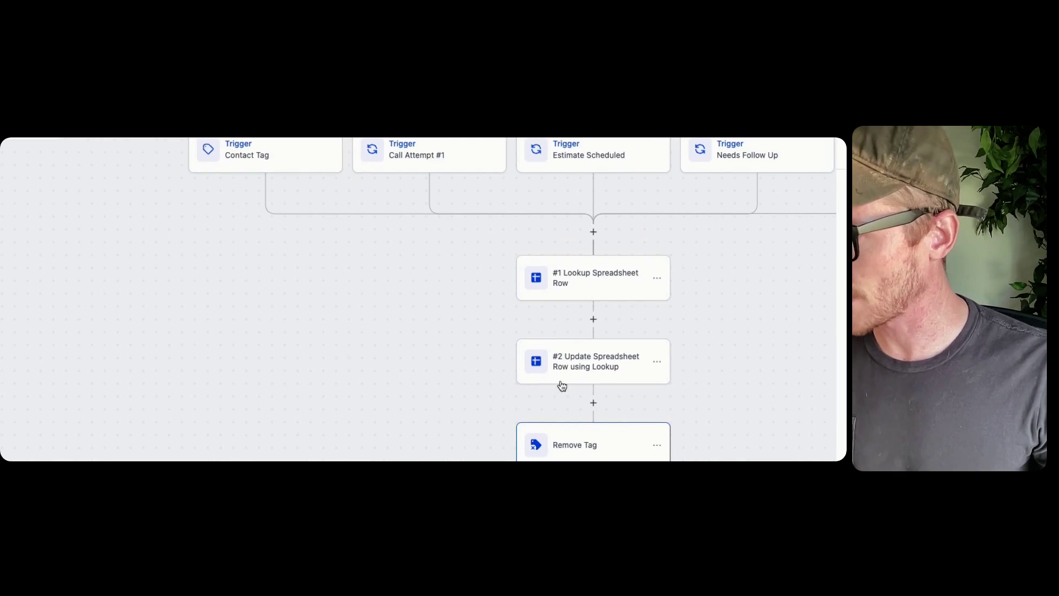
click(594, 403)
click(786, 319)
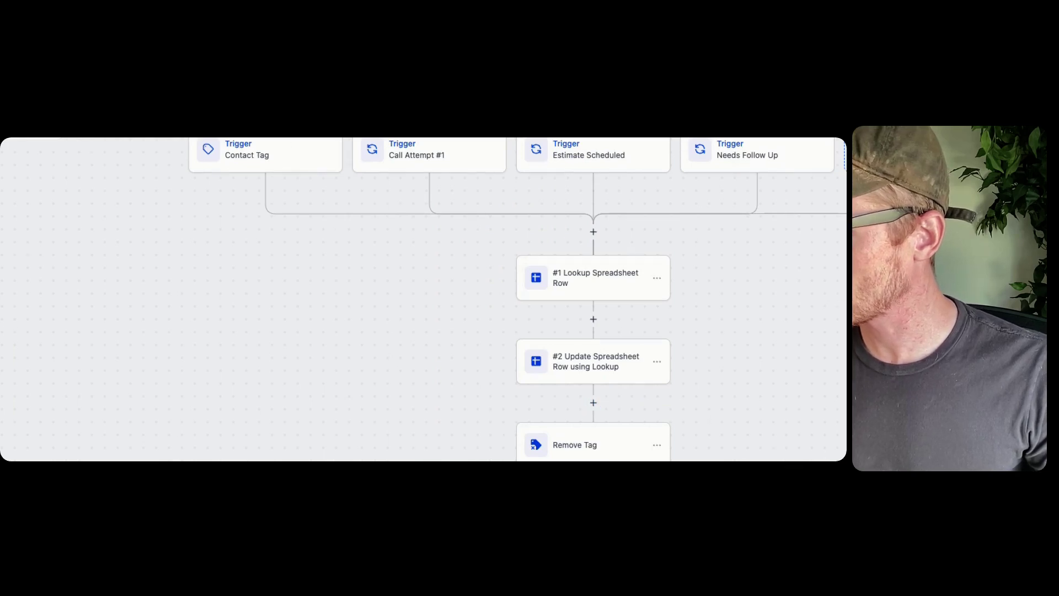
click(607, 445)
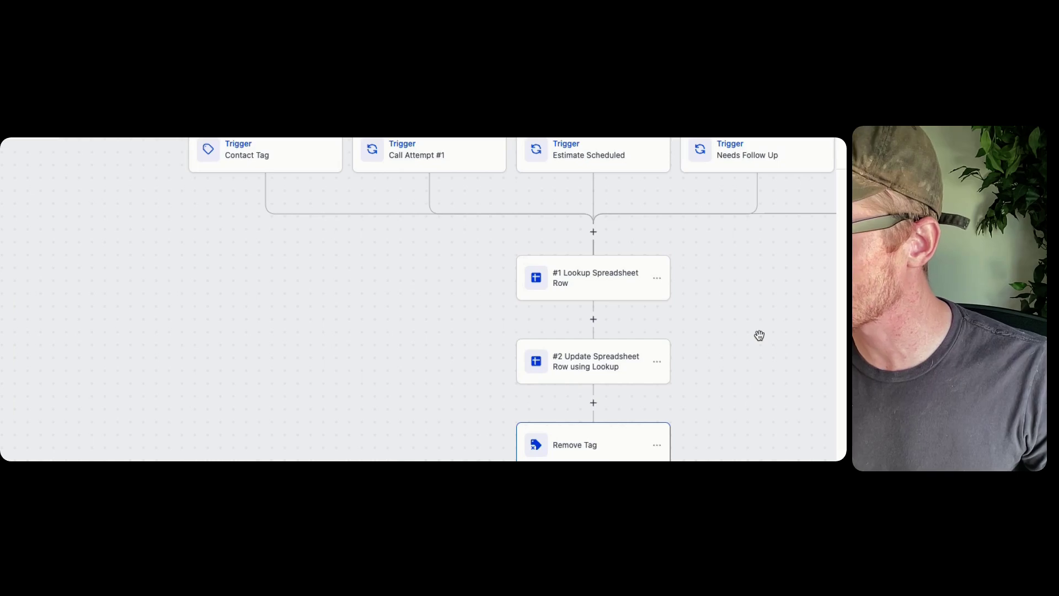
key(alt+Left)
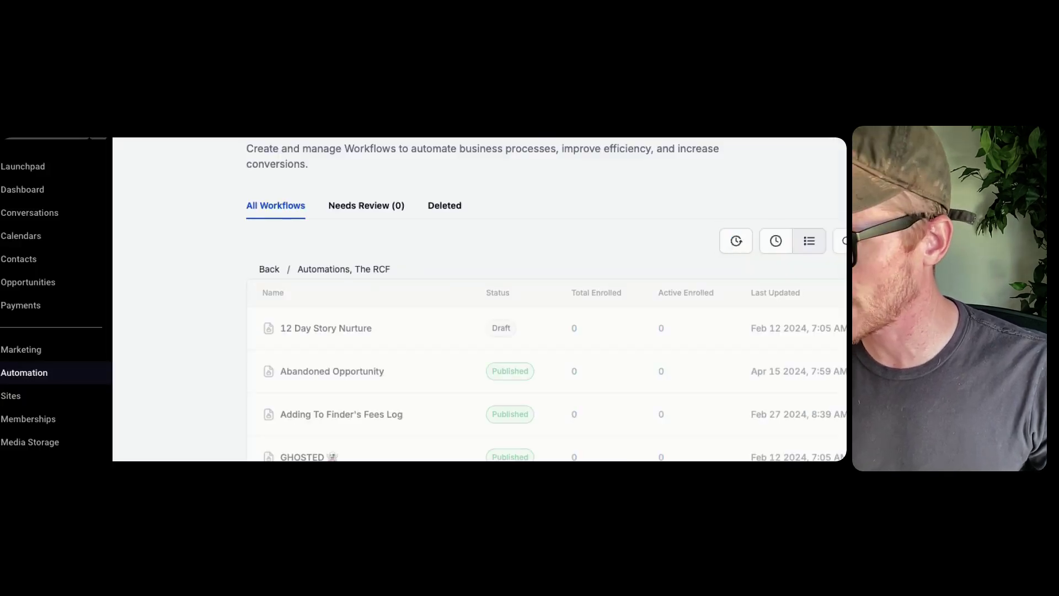
Step: Open the "Lead Notifications, Add to TTL report" workflow and check the filters of its Pipeline Stage Changed trigger
scroll(546, 248, down, 4)
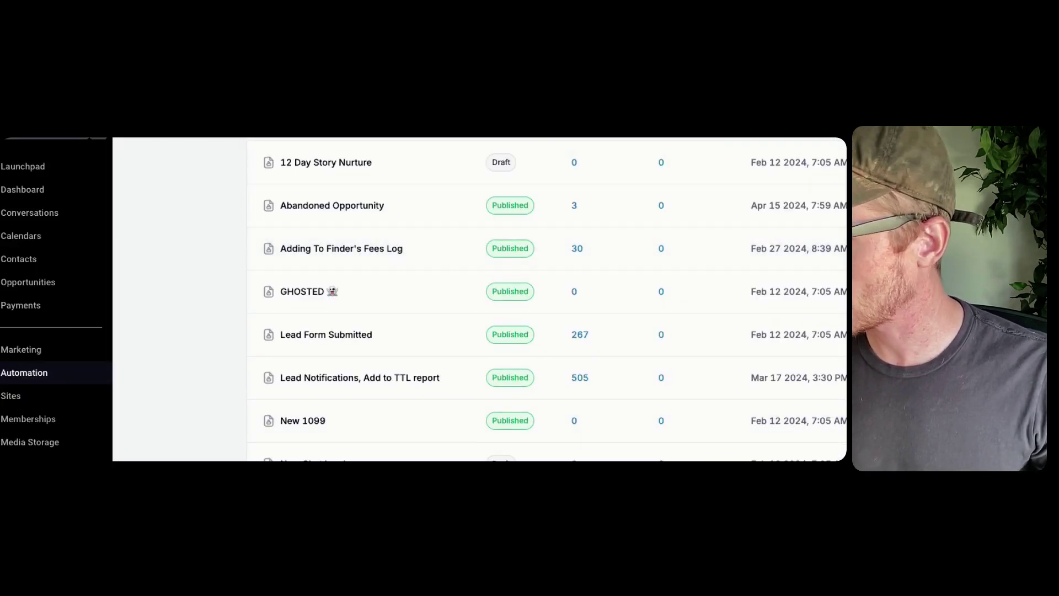
click(342, 380)
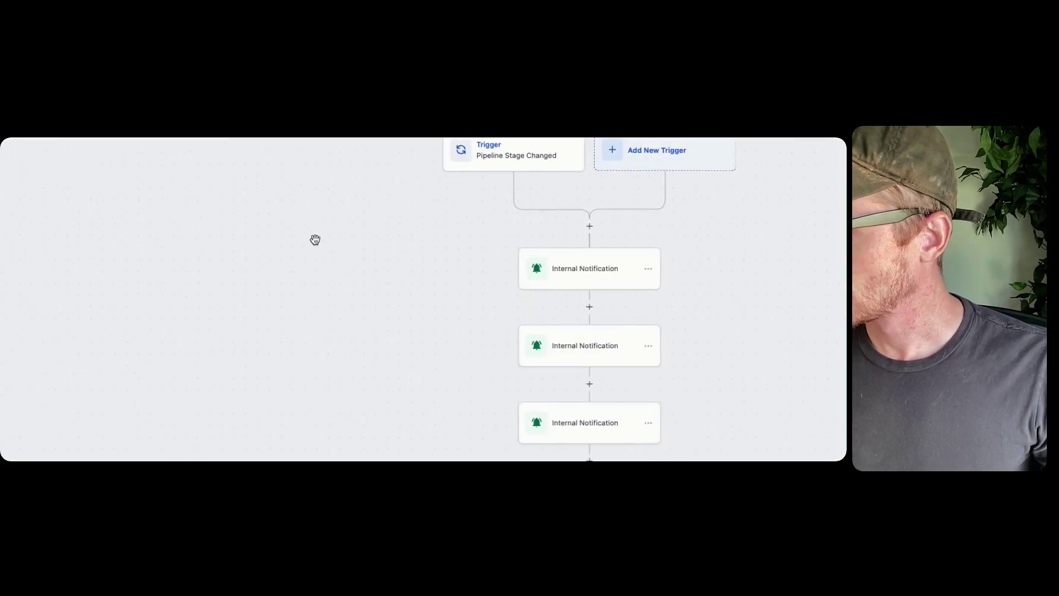
scroll(549, 324, down, 2)
scroll(552, 330, up, 1)
scroll(552, 331, up, 2)
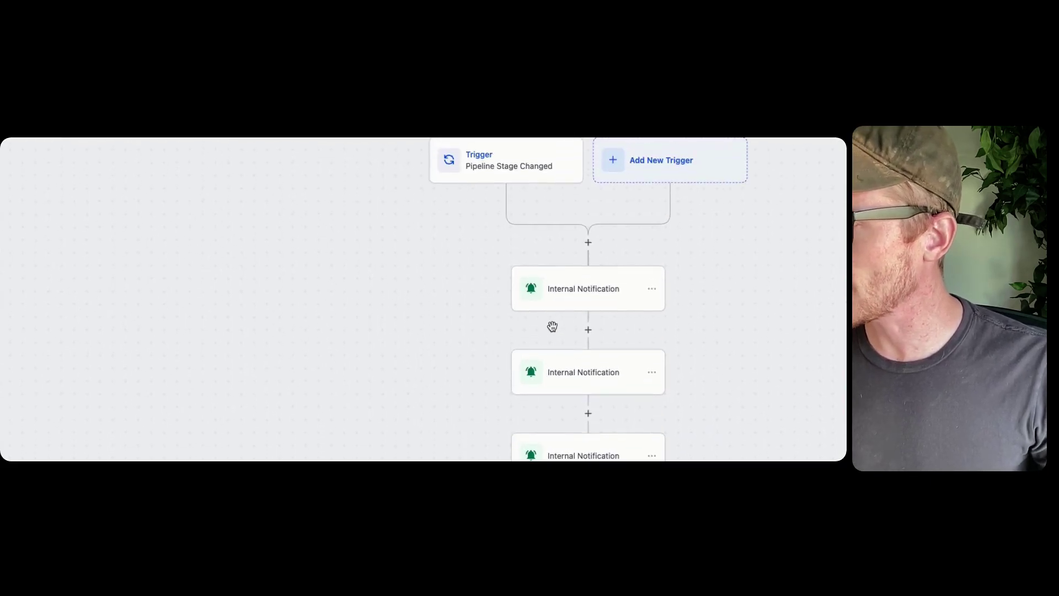
click(521, 156)
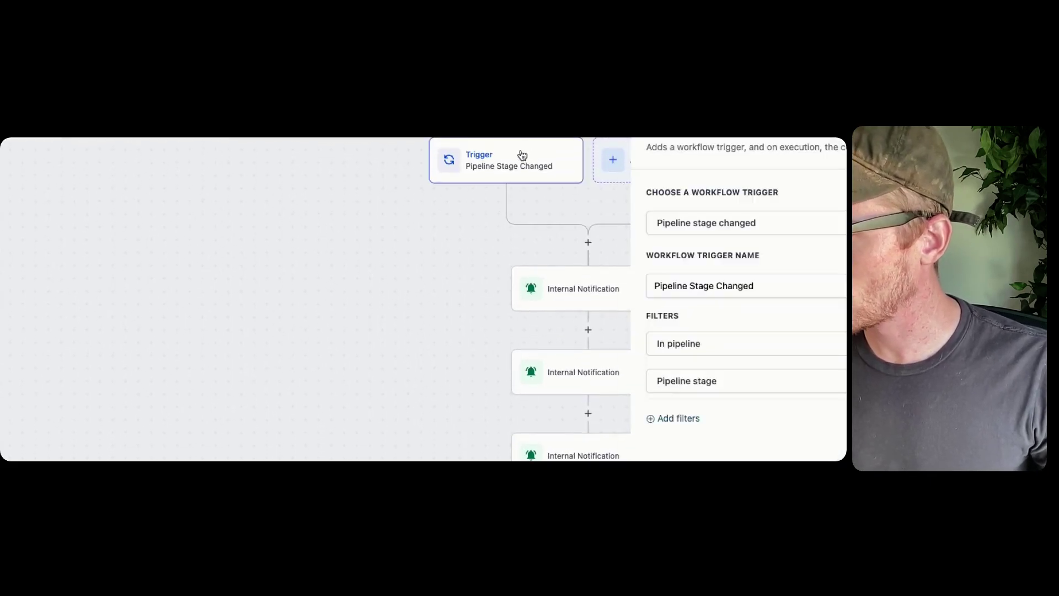
click(429, 259)
Step: Inspect the Add Tag action below the internal notifications, and return to the workflow folder
scroll(482, 409, down, 3)
click(635, 391)
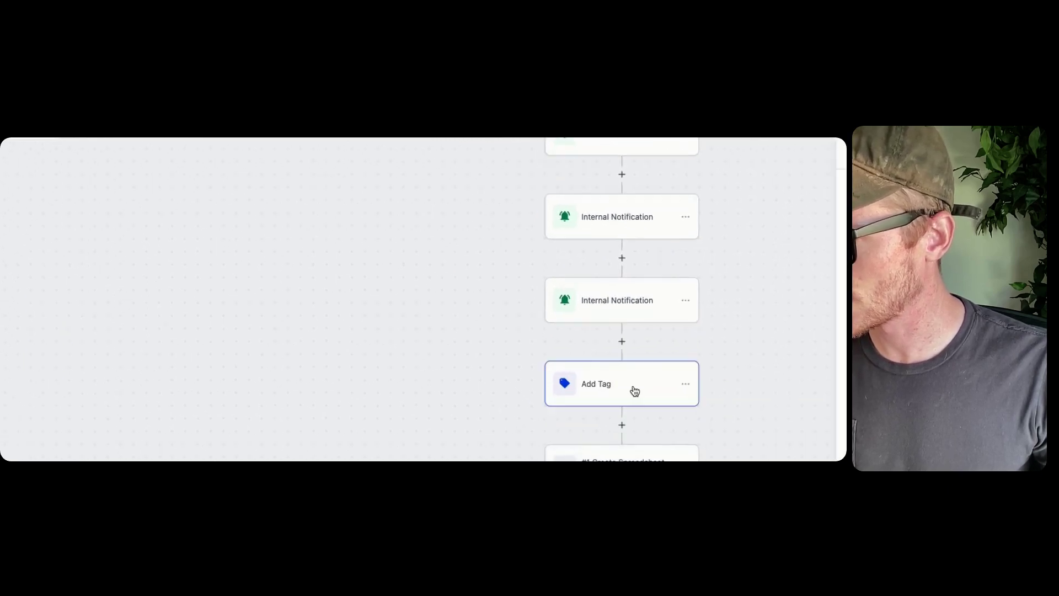
scroll(423, 324, down, 1)
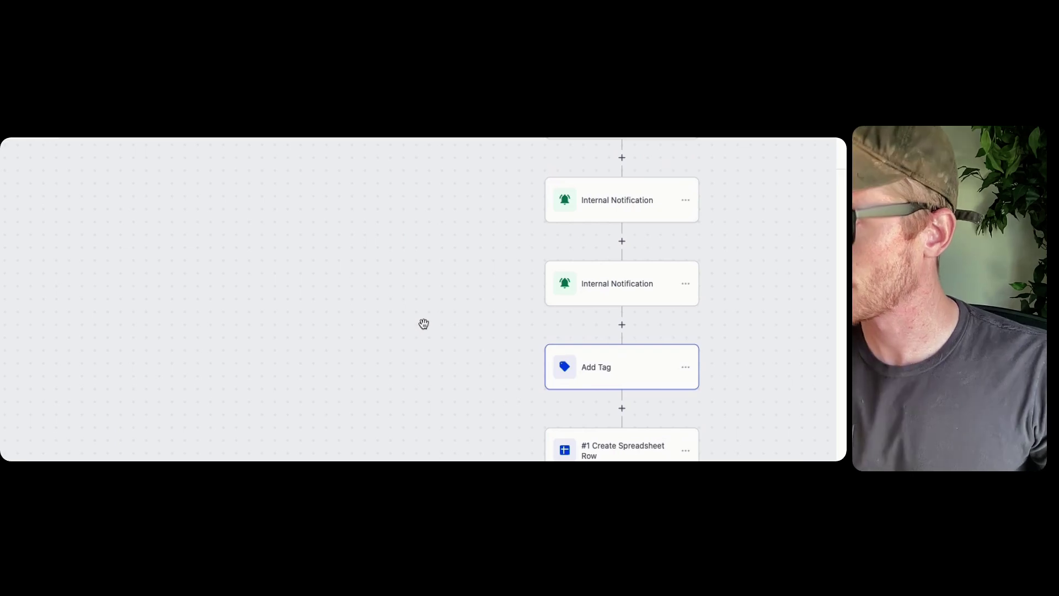
click(424, 324)
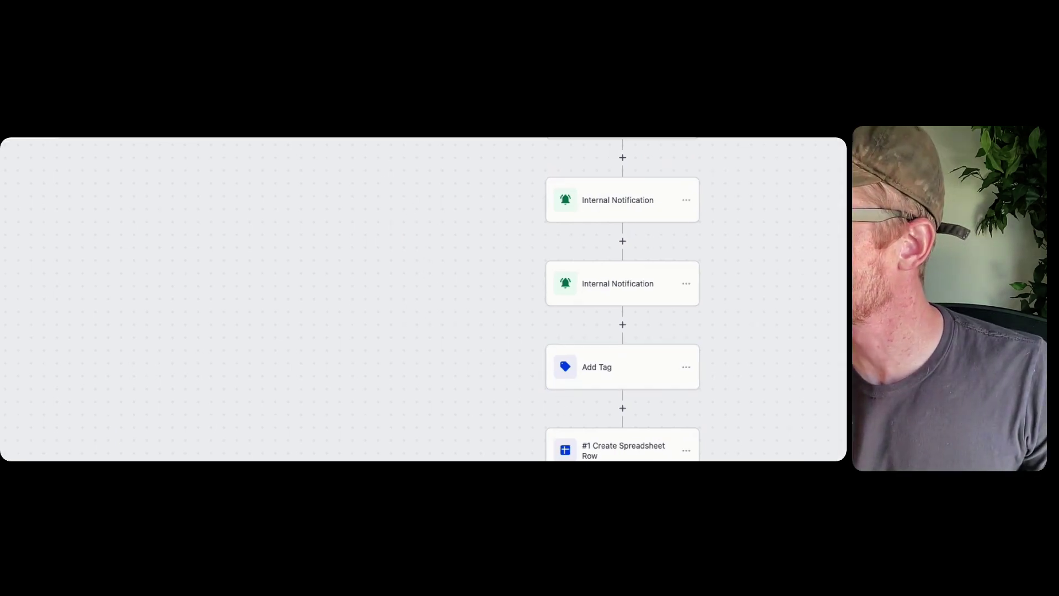
key(alt+Left)
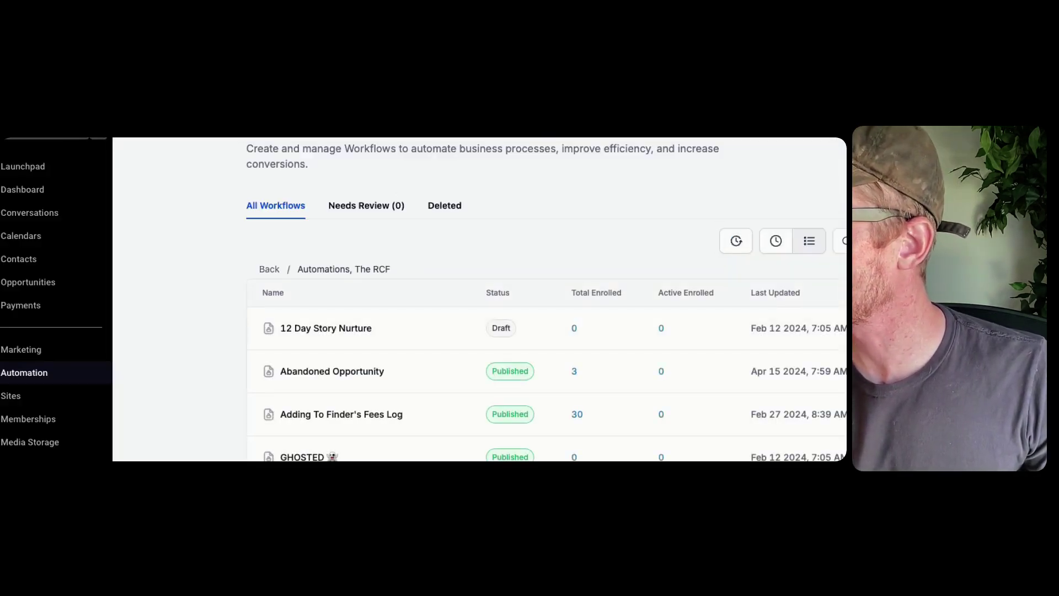
Step: Look inside the sub-account's "Automations" folder and return to the home level of the workflow list
scroll(239, 365, down, 3)
click(276, 137)
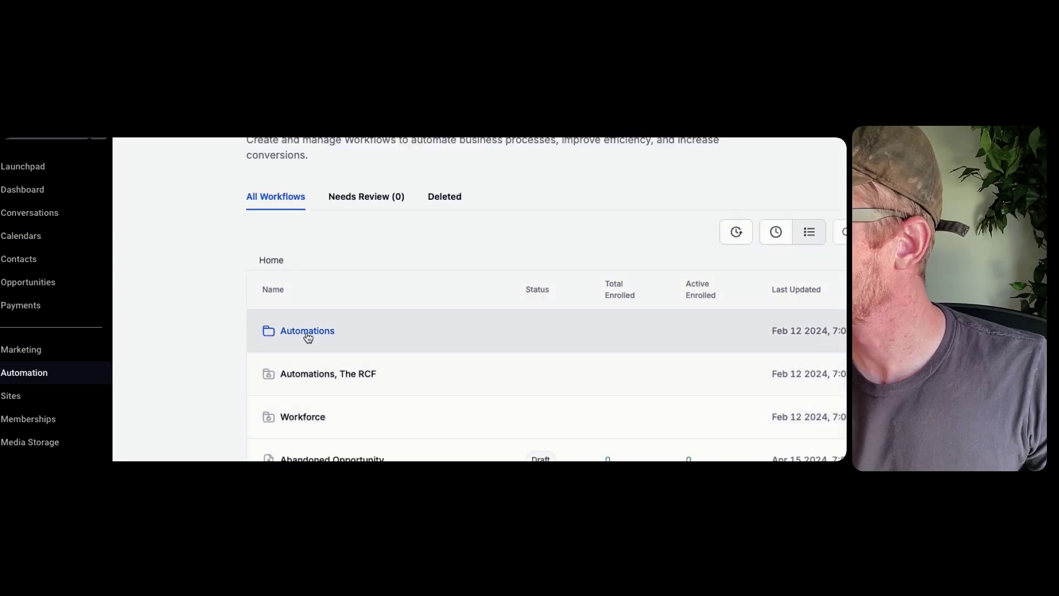
click(307, 334)
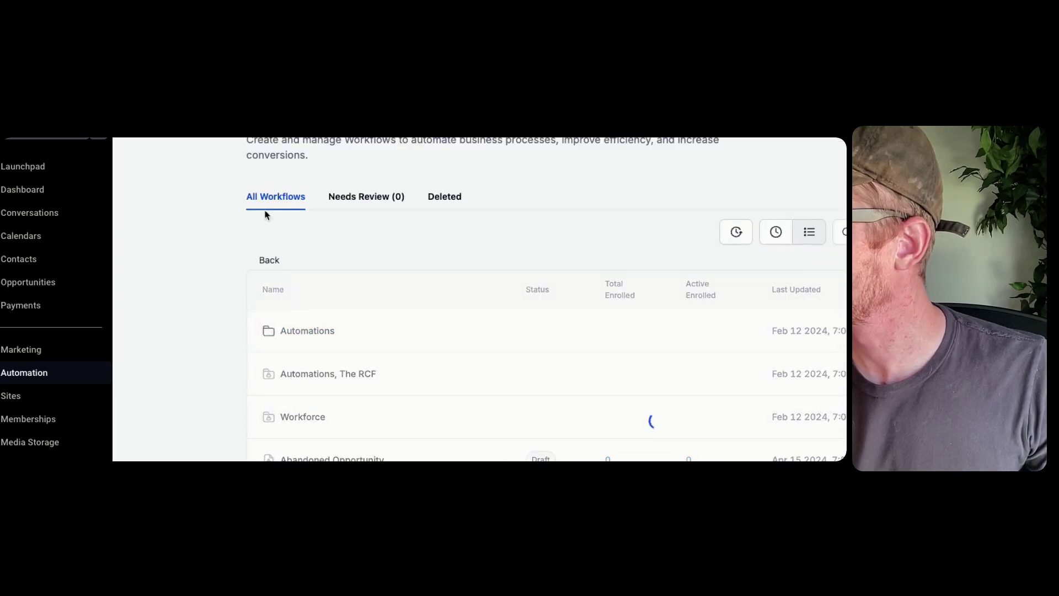
click(268, 270)
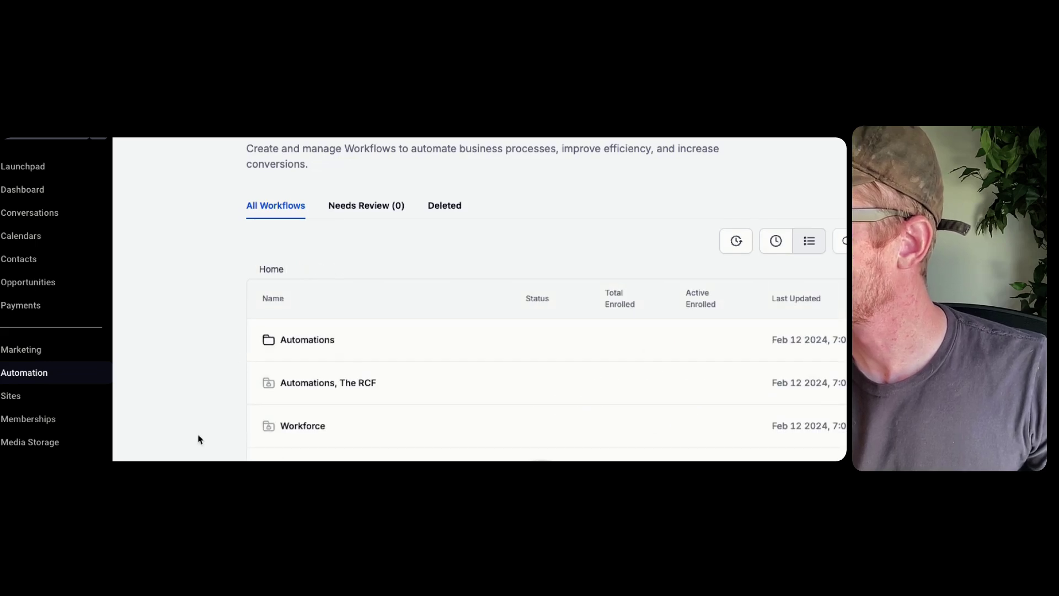
Step: Open the sub-account's conversations and read back through the message history of the unread conversation
click(33, 216)
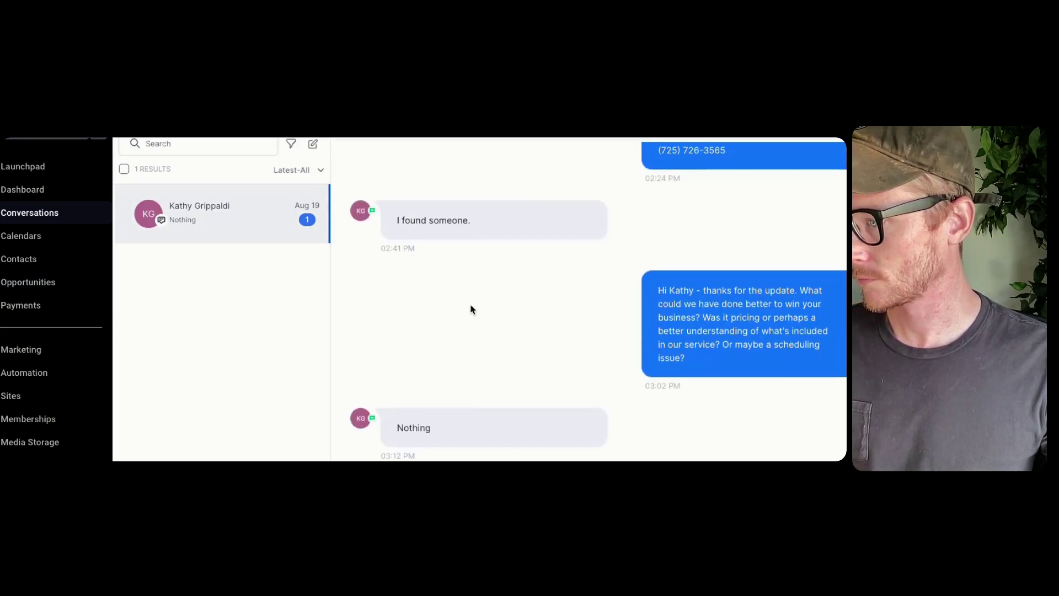
scroll(587, 305, up, 8)
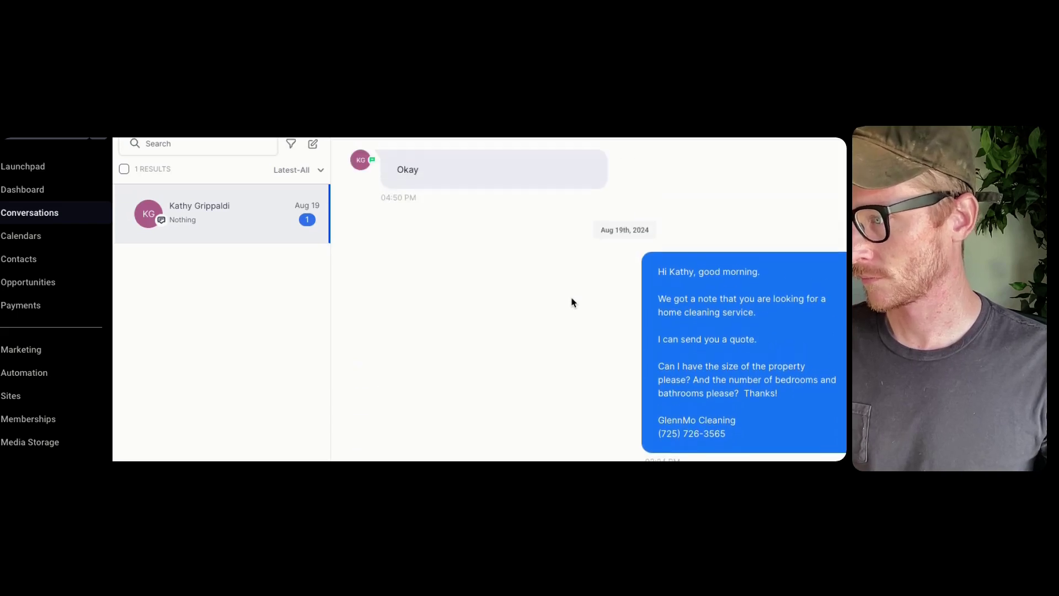
scroll(573, 303, up, 5)
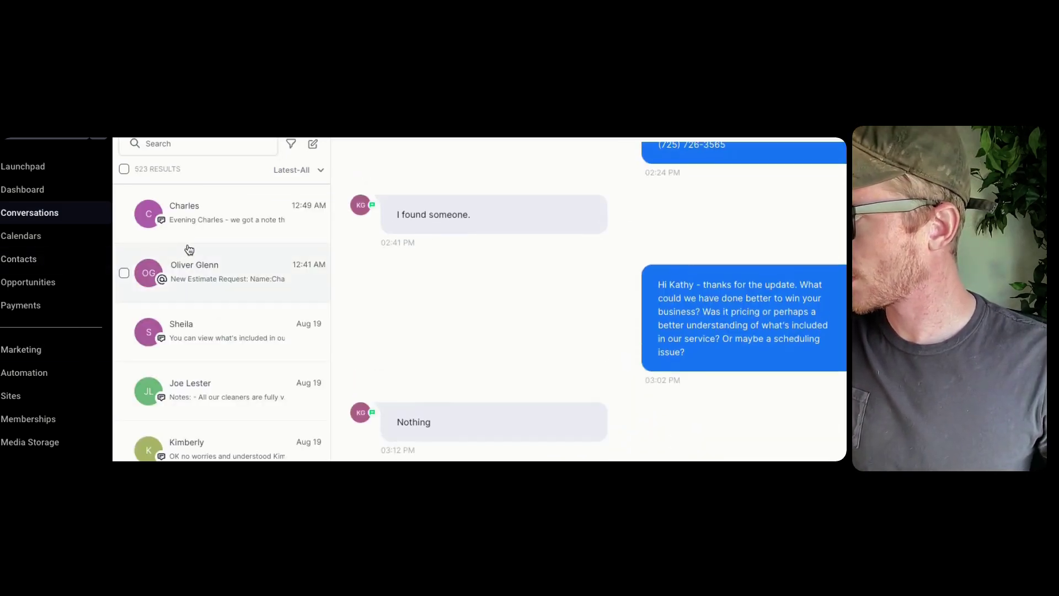
Step: Open the latest conversation among all contacts and read its outgoing message and opportunity stage updates
click(243, 234)
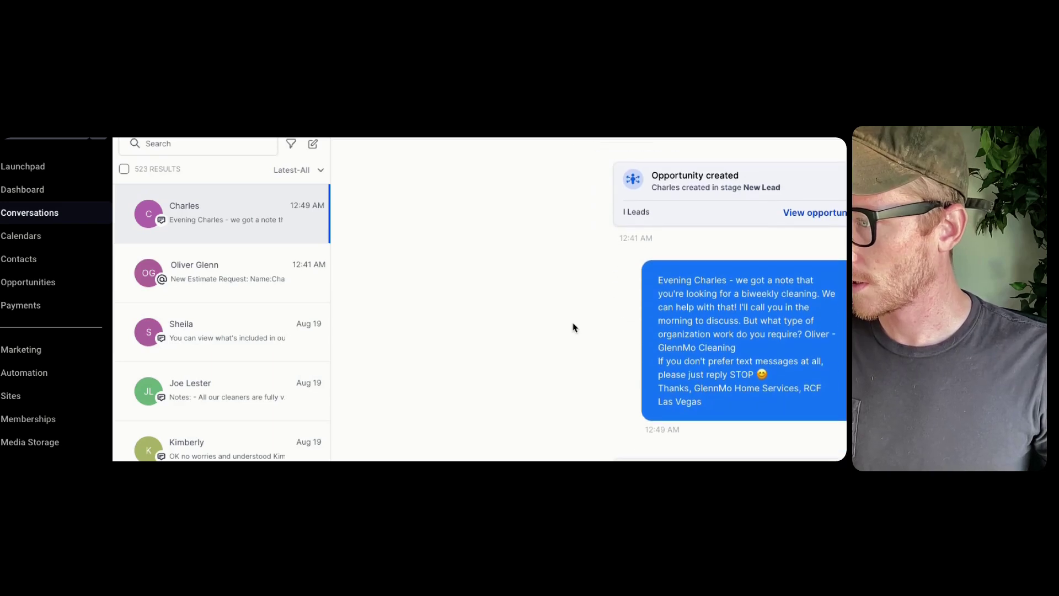
scroll(563, 326, down, 3)
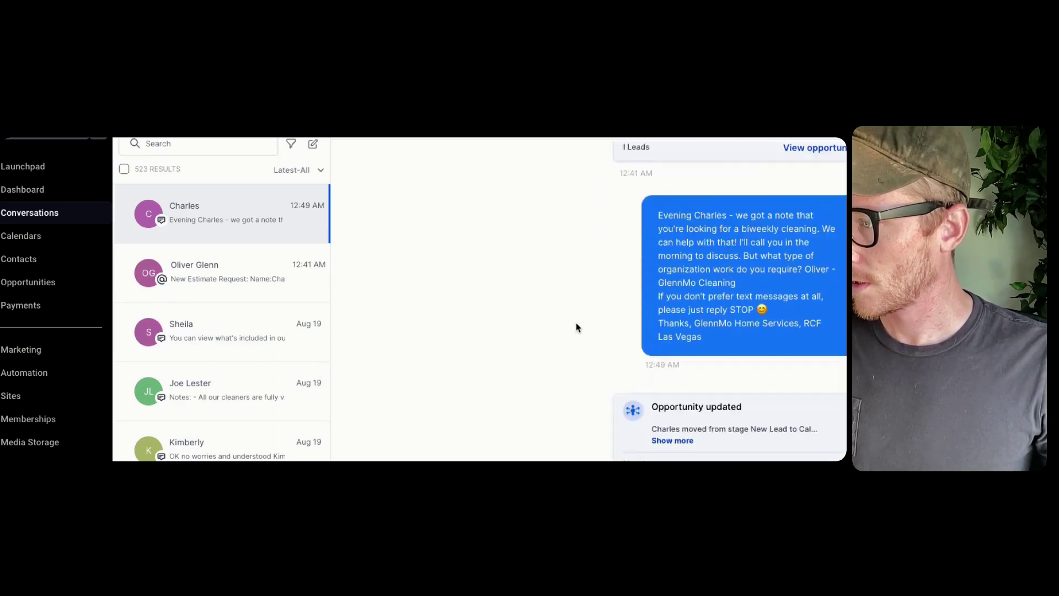
scroll(577, 326, up, 5)
scroll(657, 266, down, 4)
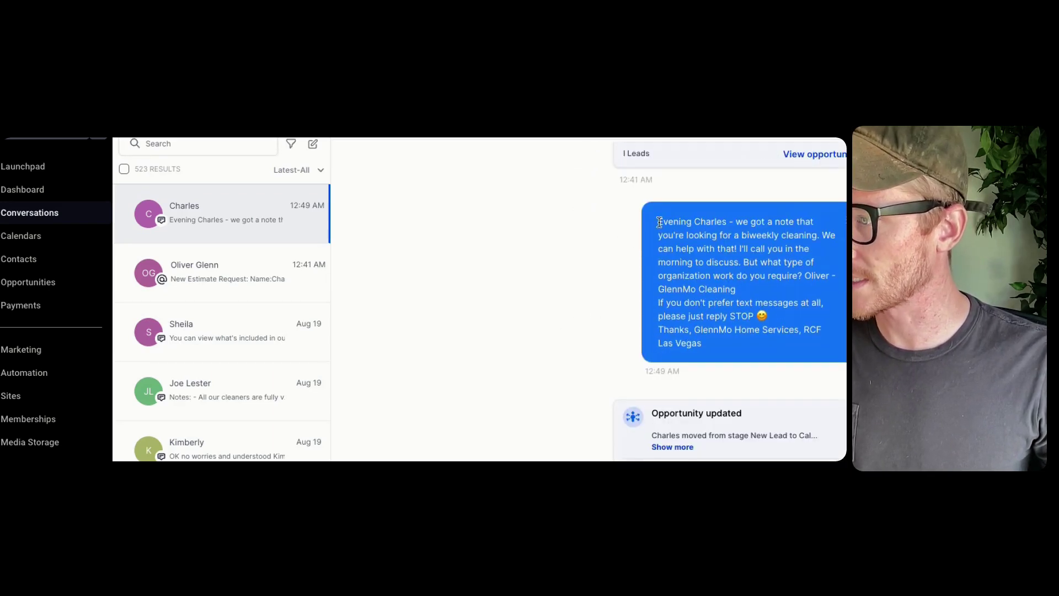
Step: Read the outgoing follow-up texts in the latest conversation and in another contact's conversation
drag(660, 222, 767, 275)
click(424, 311)
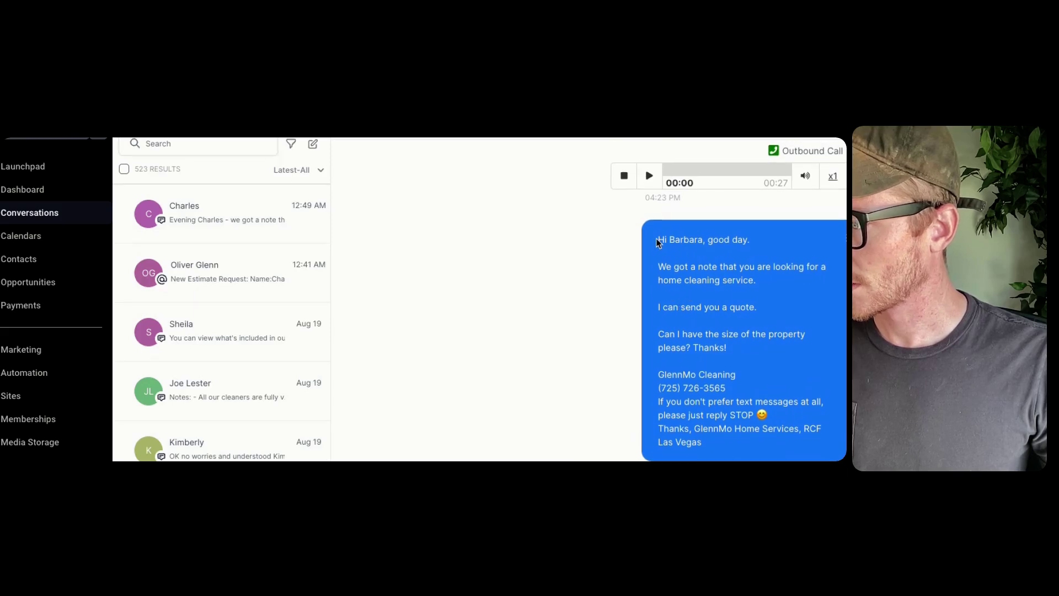
drag(658, 243, 774, 346)
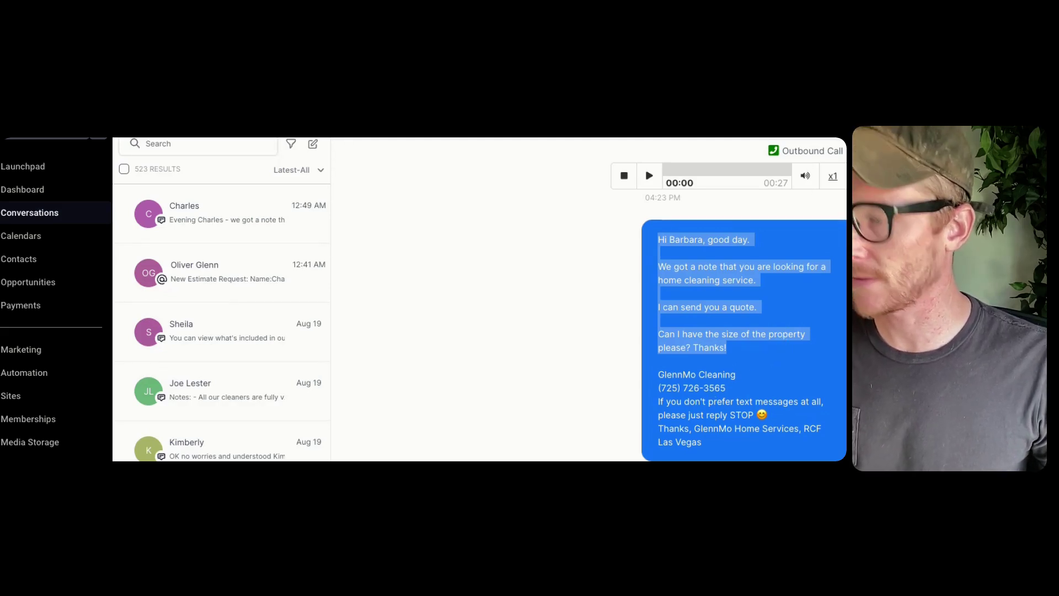
click(485, 309)
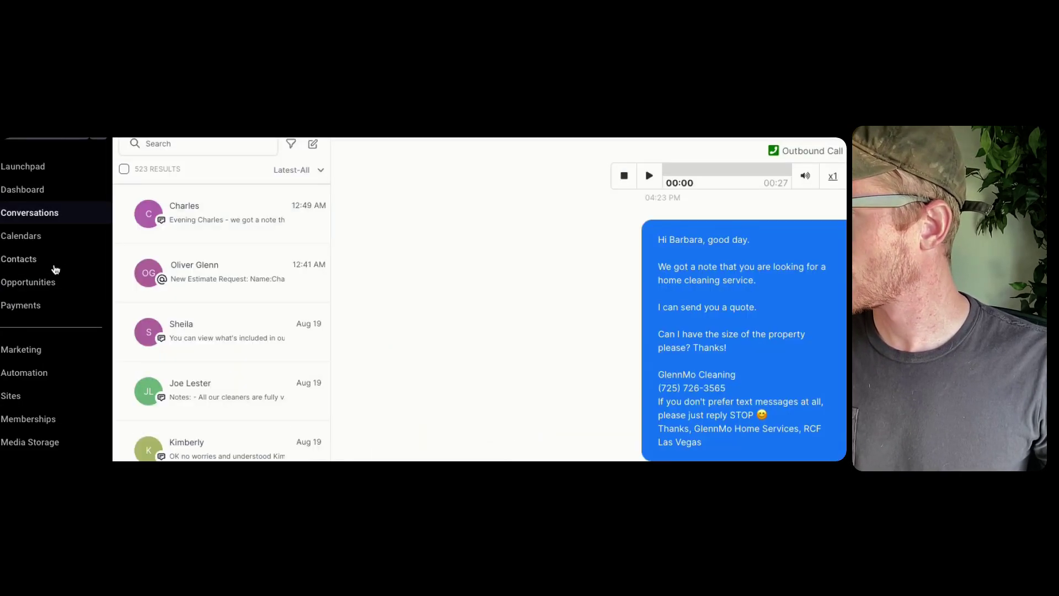
Step: Open the "Lead Notifications, Add to TTL report" workflow from the "Automations, The RCF" folder and go to its internal notifications
click(42, 374)
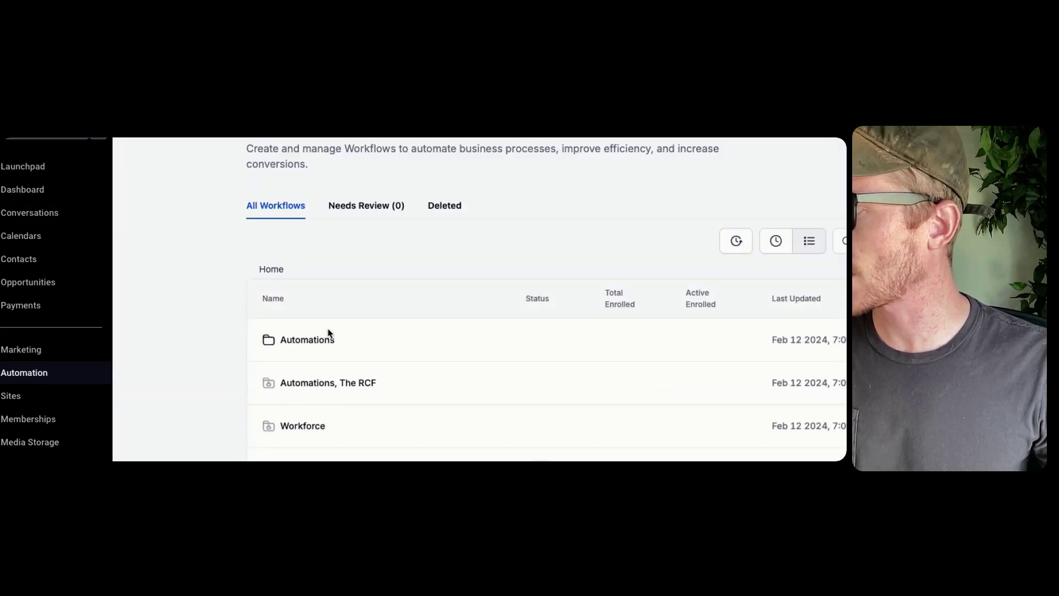
click(366, 385)
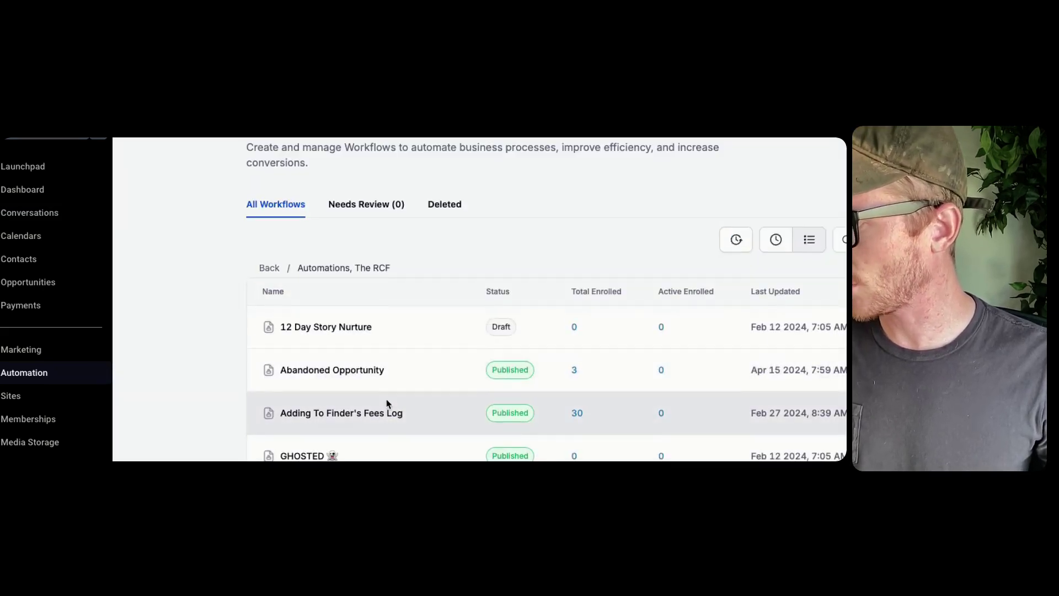
scroll(351, 398, down, 2)
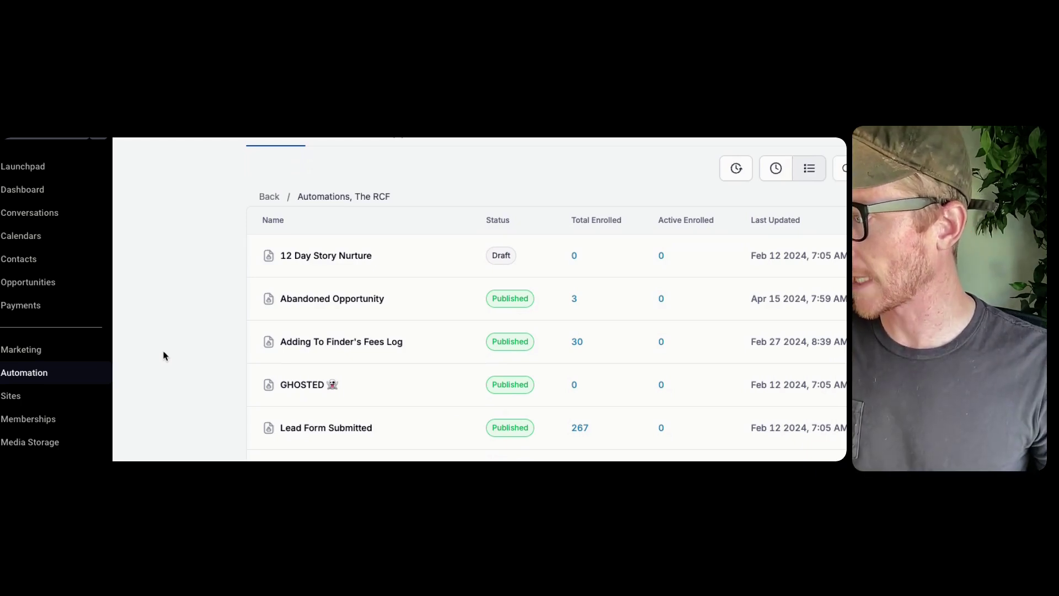
scroll(153, 415, down, 1)
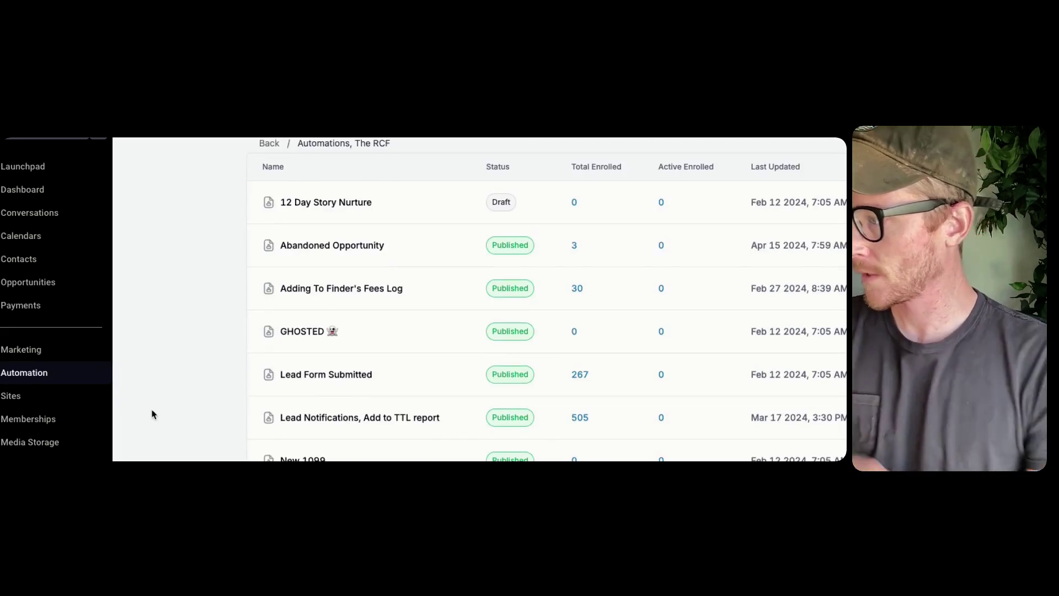
click(294, 418)
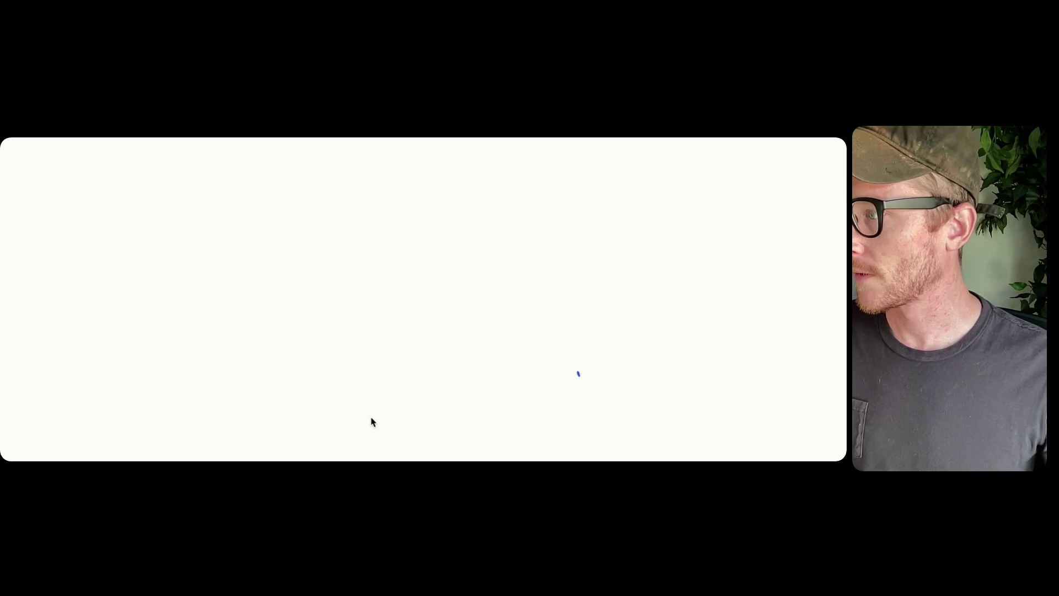
scroll(438, 411, down, 1)
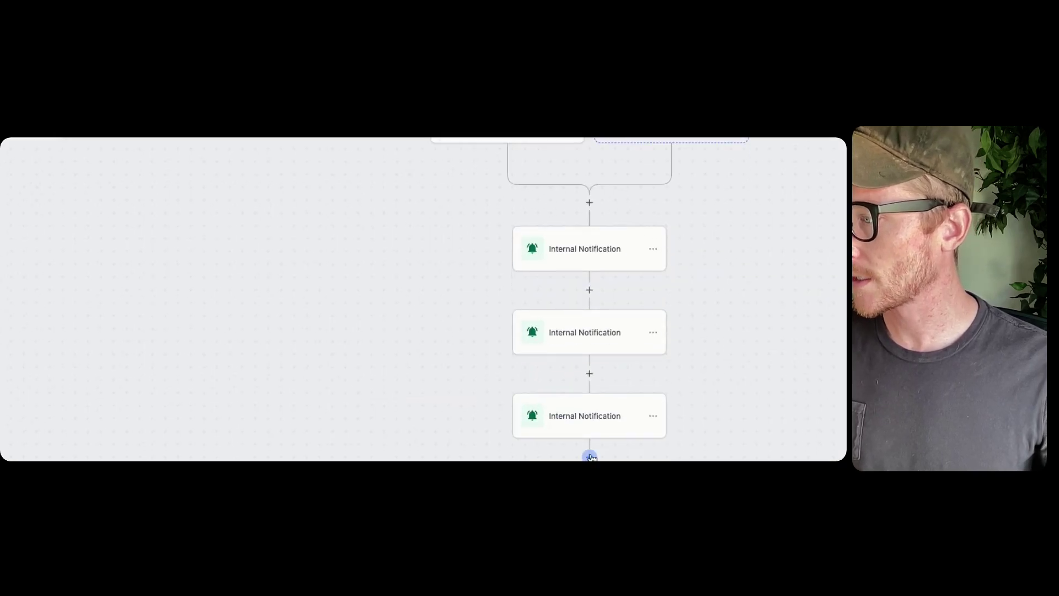
Step: Add a 1-minute time-delay Wait after the third internal notification, with the advance window enabled and Sunday included
click(591, 457)
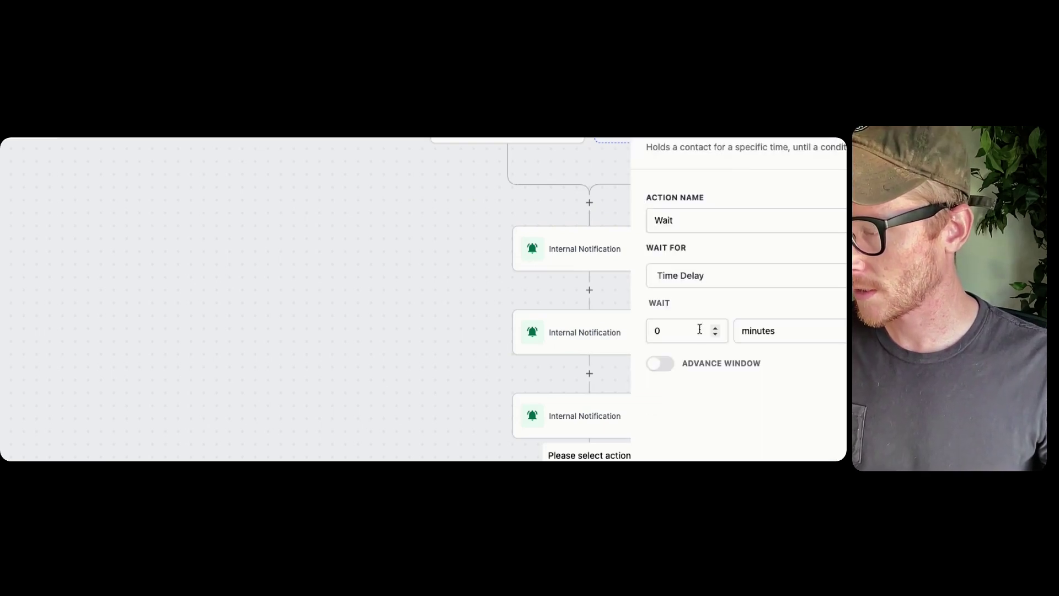
click(662, 364)
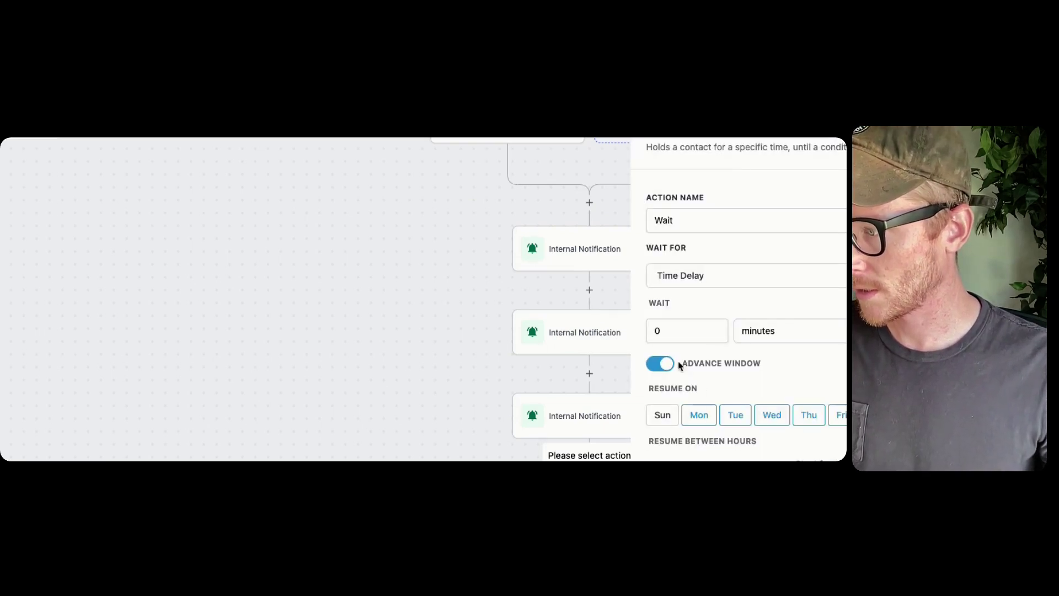
click(663, 418)
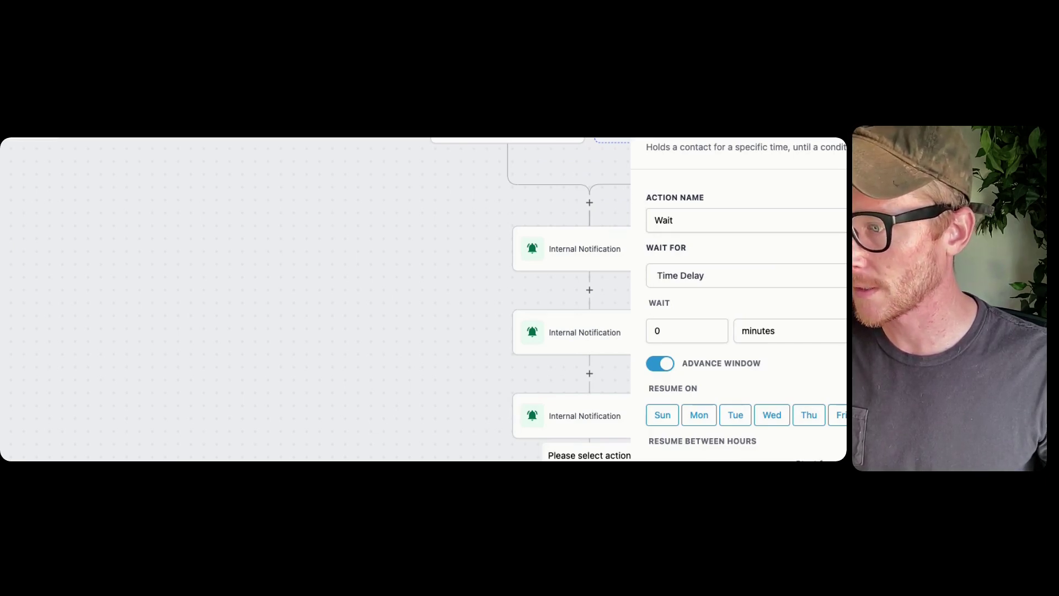
click(669, 330)
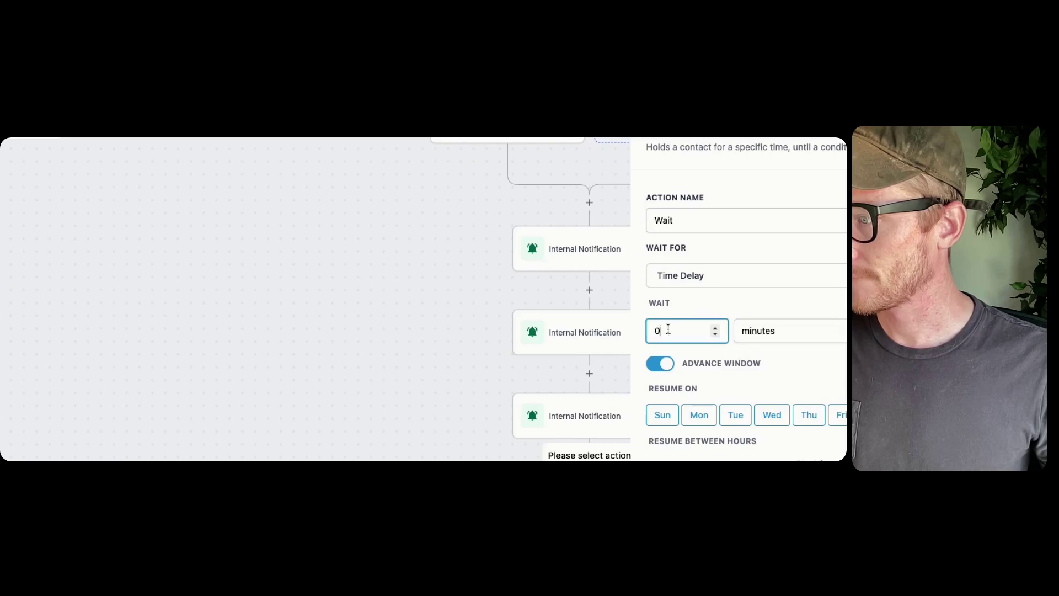
key(BackSpace)
text(1)
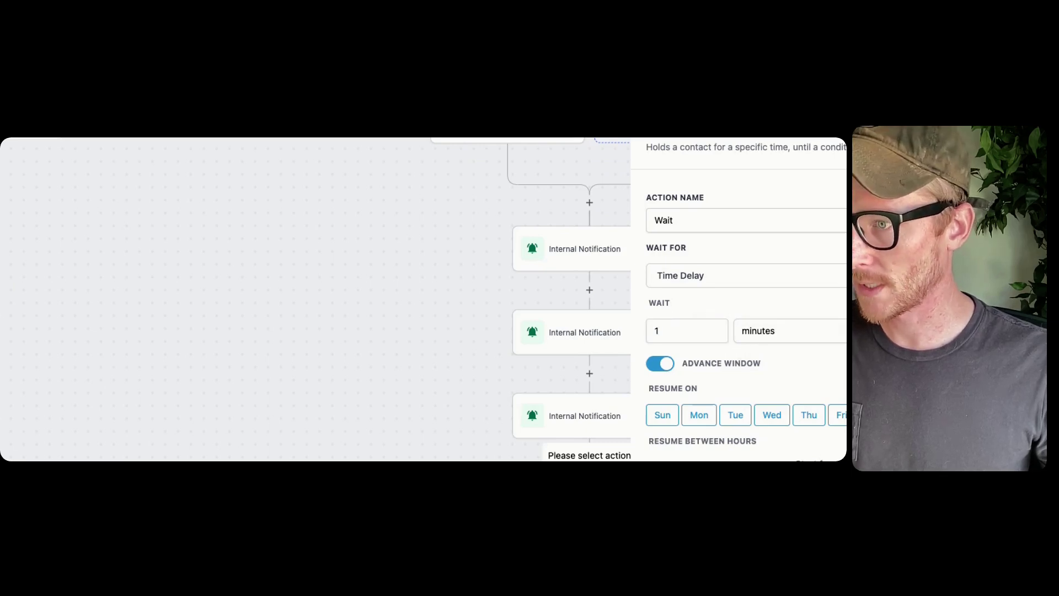
scroll(652, 355, down, 1)
scroll(652, 355, up, 2)
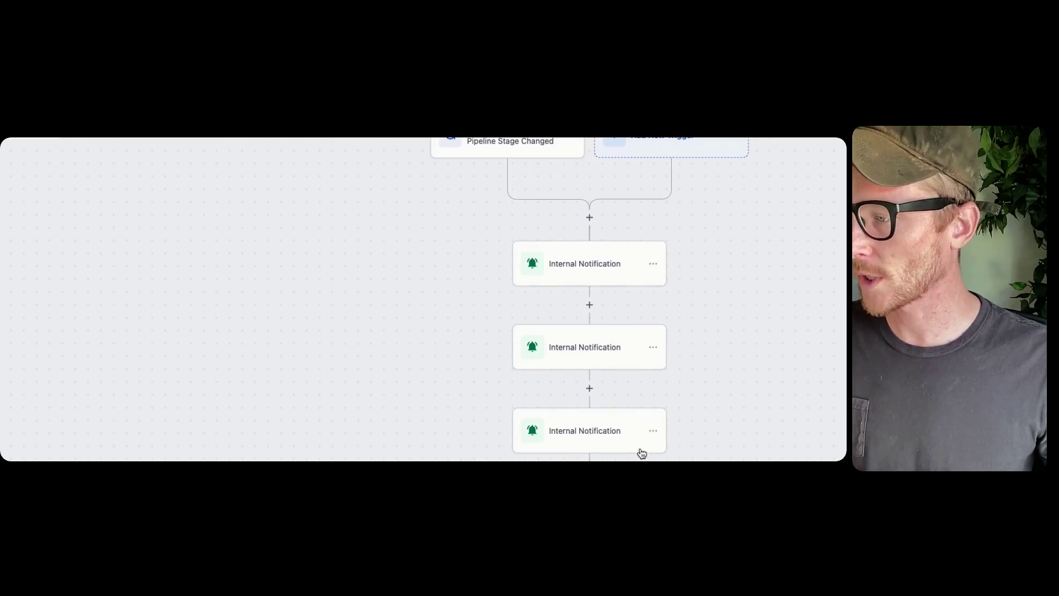
Step: Set the Wait action below the internal notifications to 3 minutes and reopen it to check the setting
scroll(642, 453, down, 1)
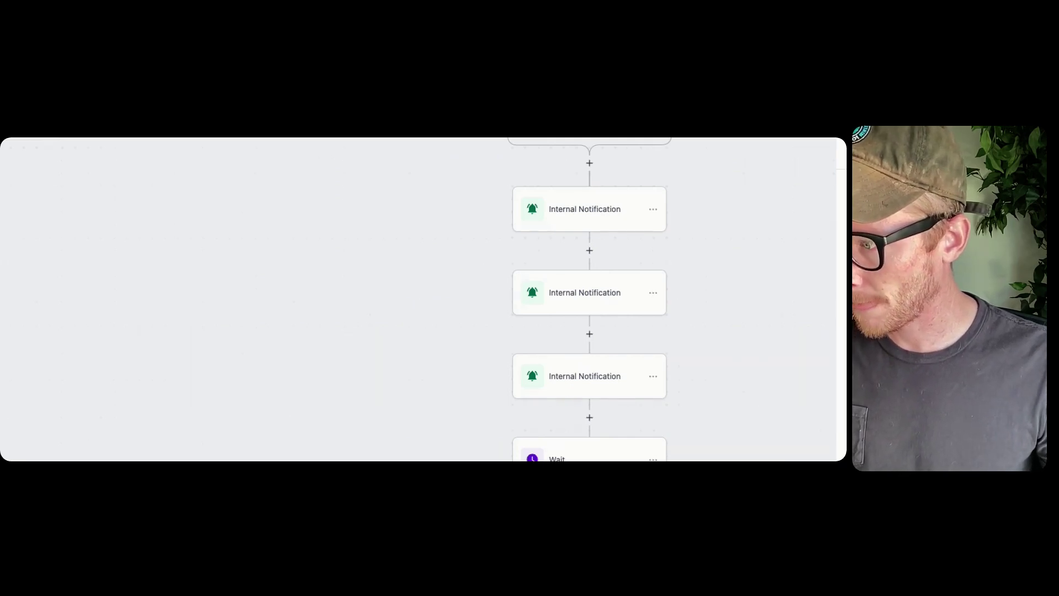
click(587, 456)
click(694, 331)
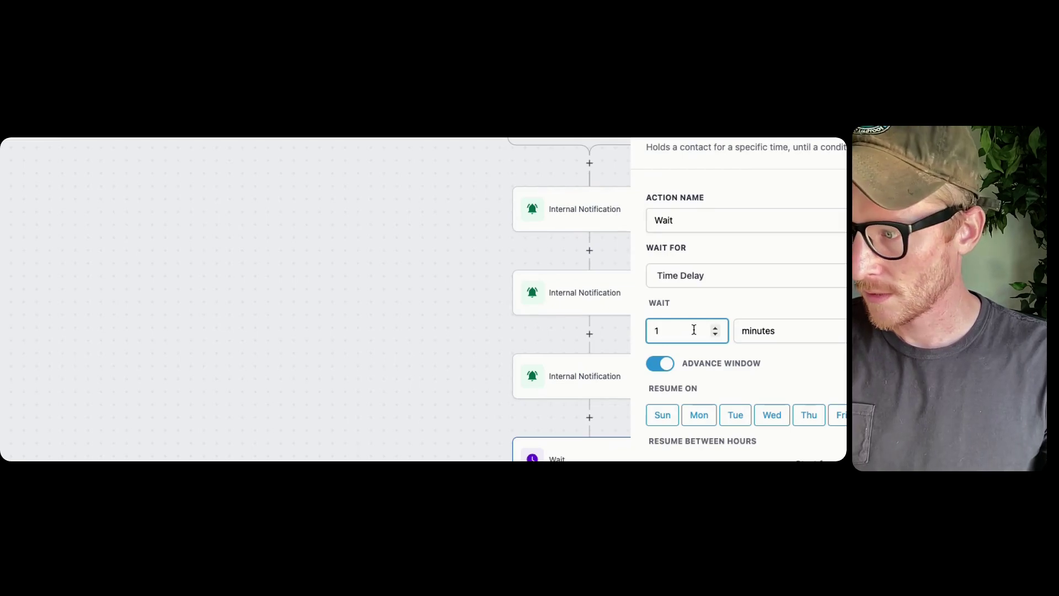
key(BackSpace)
text(3)
click(743, 355)
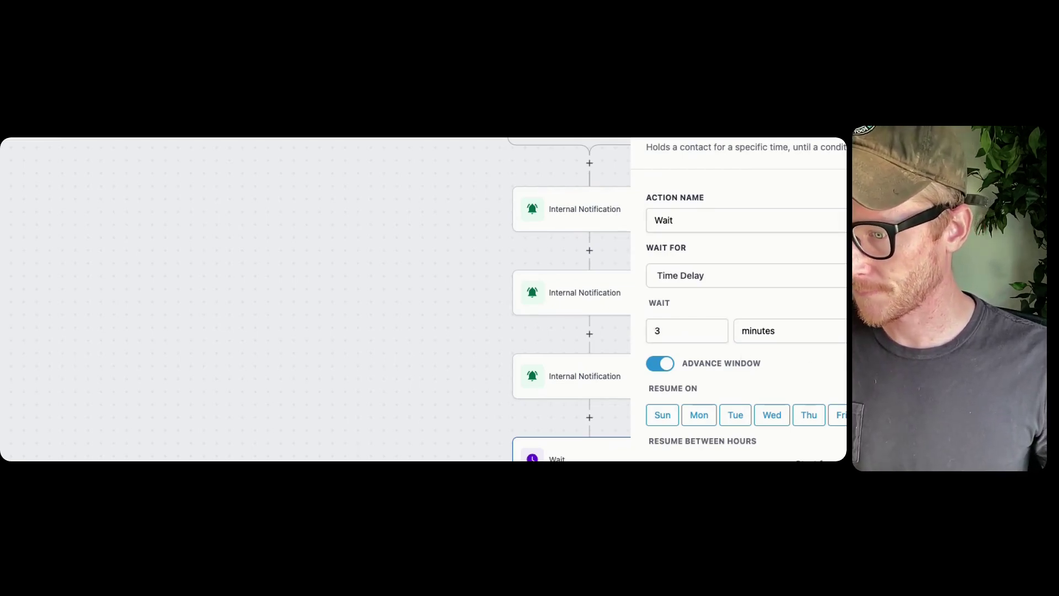
key(Escape)
scroll(589, 298, down, 3)
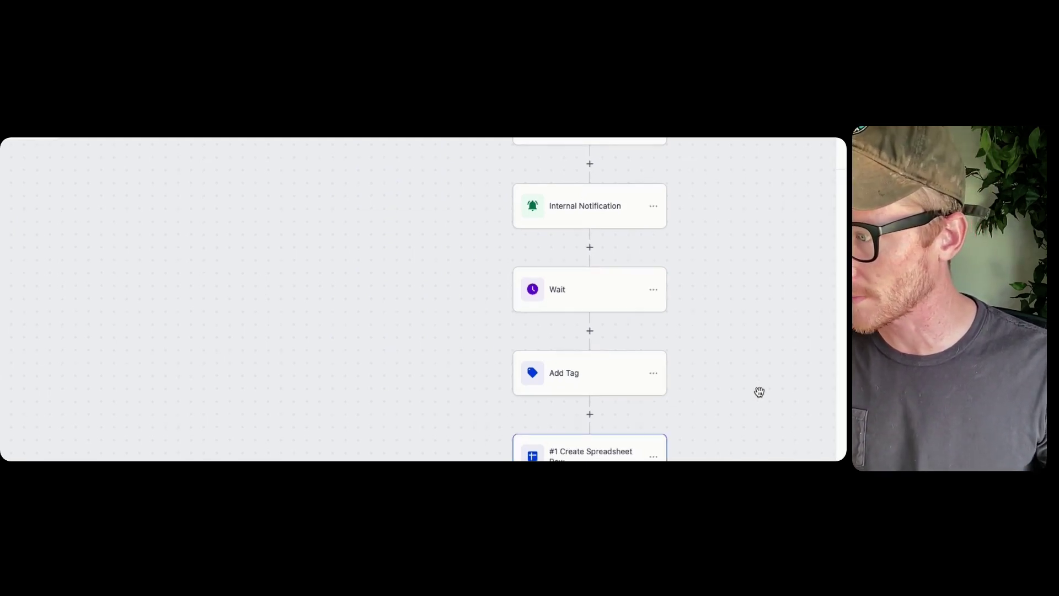
click(610, 291)
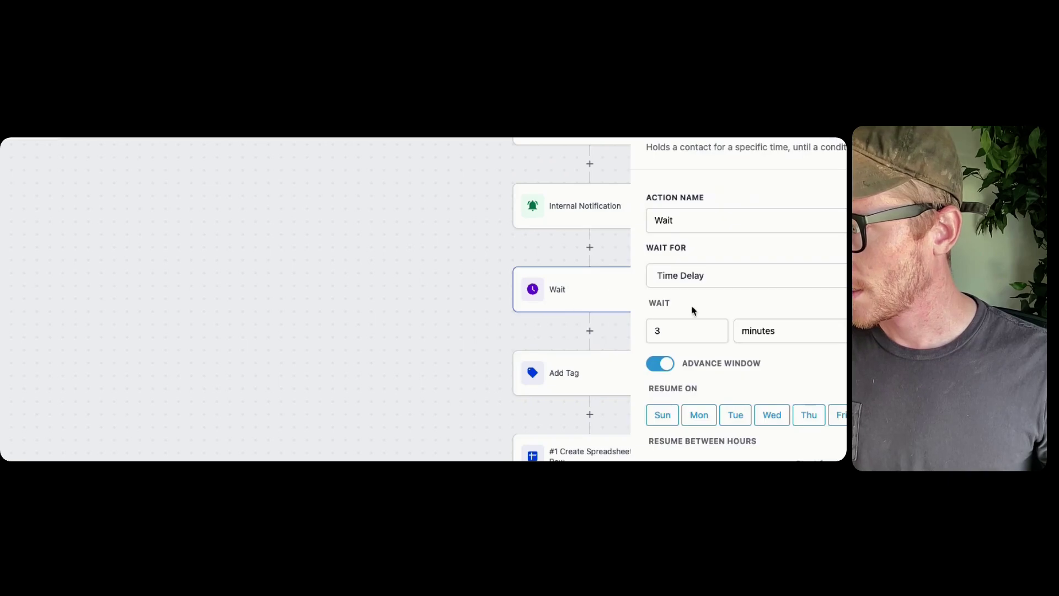
click(391, 299)
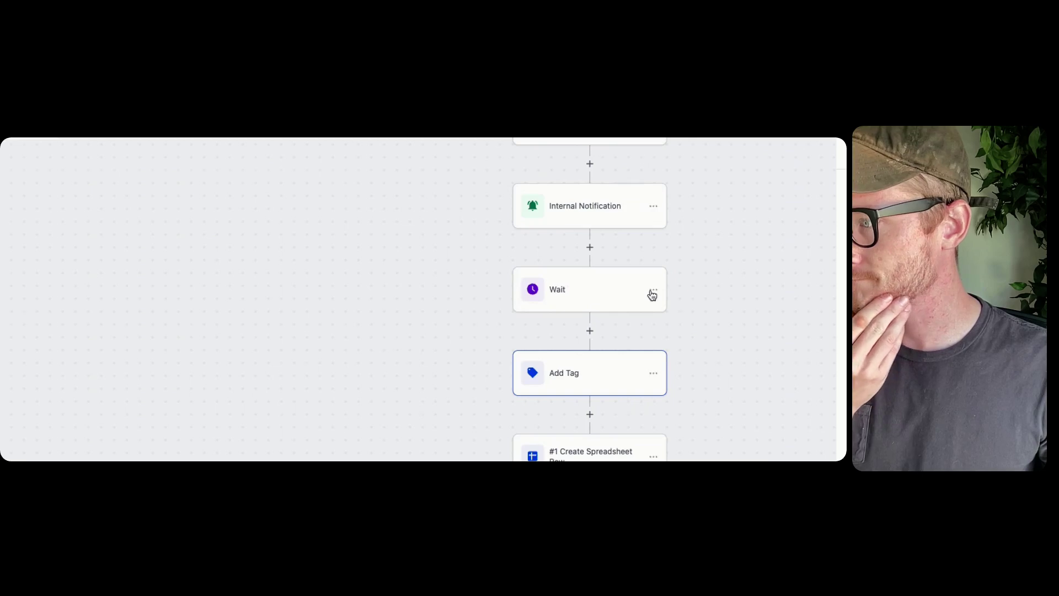
Step: Delete the Wait action between the last internal notification and the Add Tag action
click(653, 291)
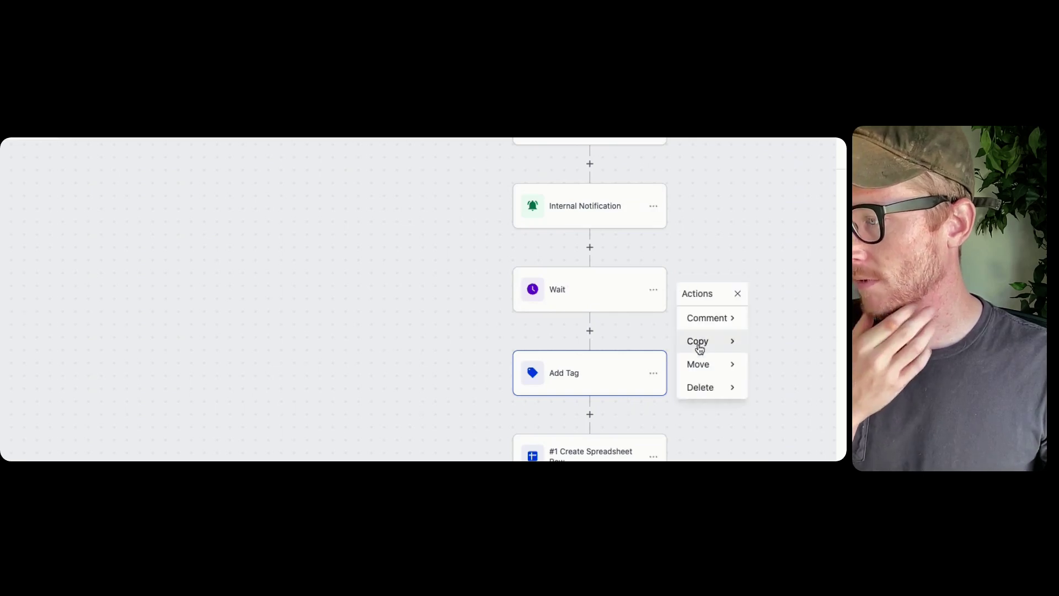
mouse_move(714, 389)
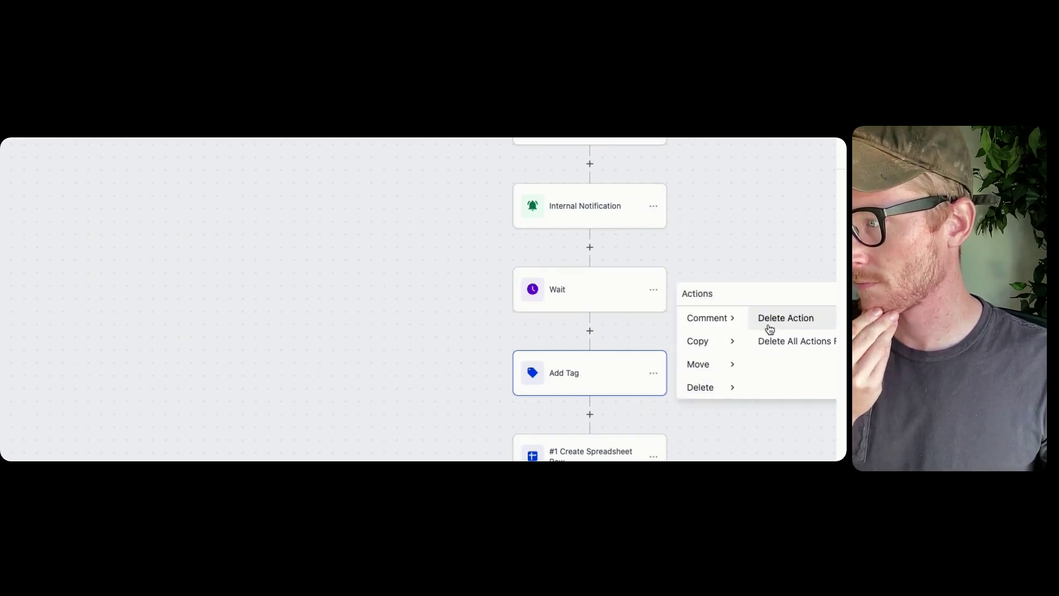
click(772, 319)
click(727, 371)
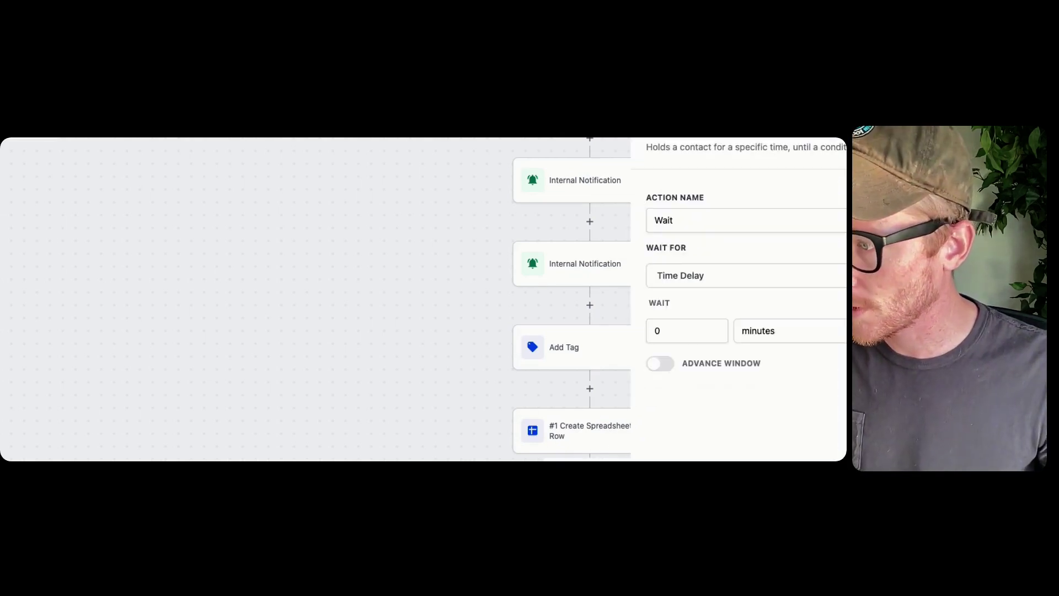
Step: Add a 3-minute time-delay Wait below the Create Spreadsheet Row action, with the advance window enabled and Sunday included
click(721, 335)
key(BackSpace)
text(3)
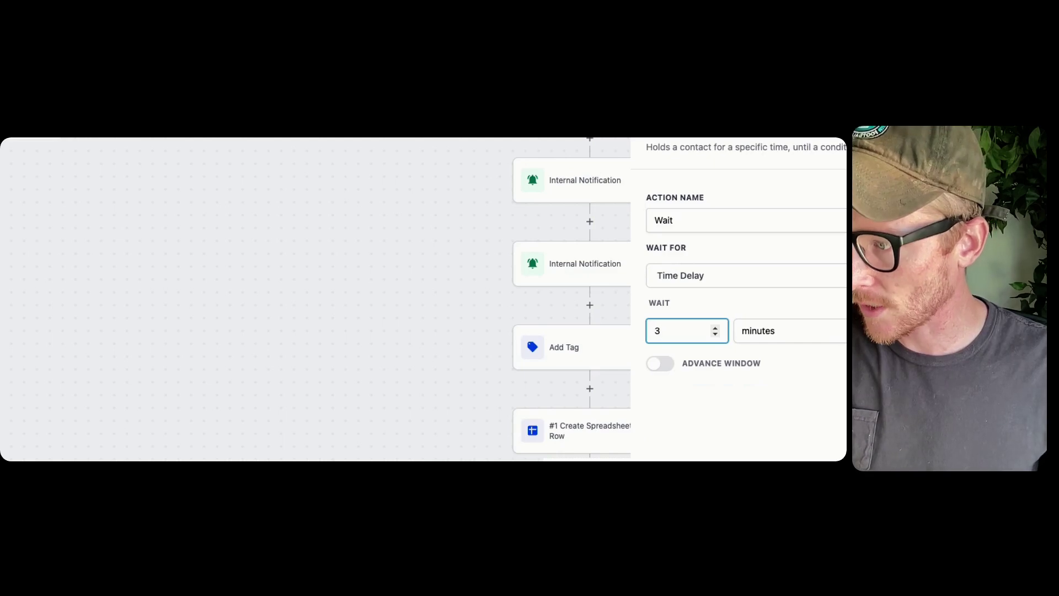
key(Tab)
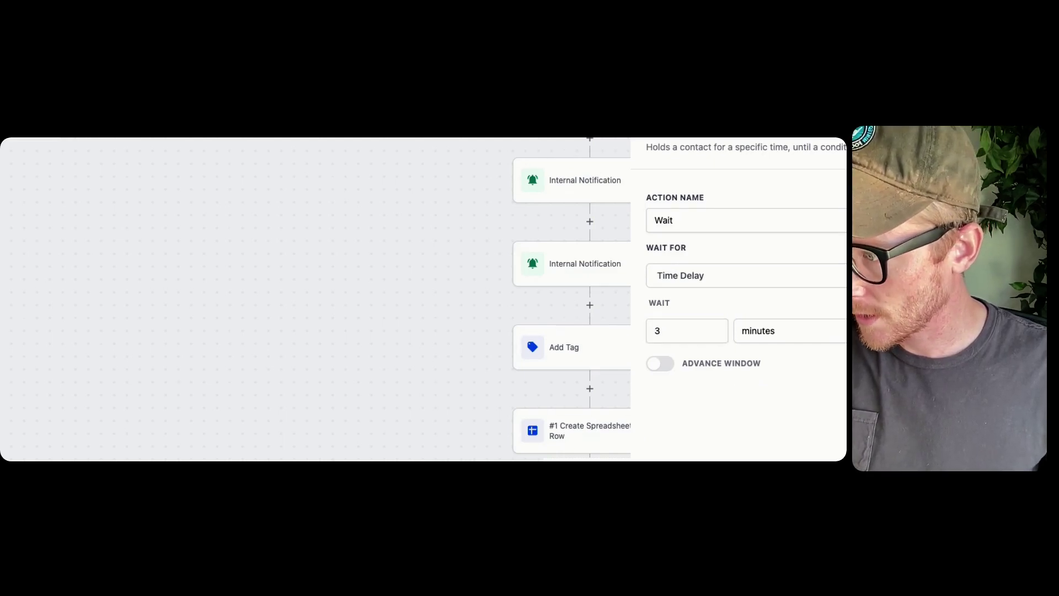
click(659, 363)
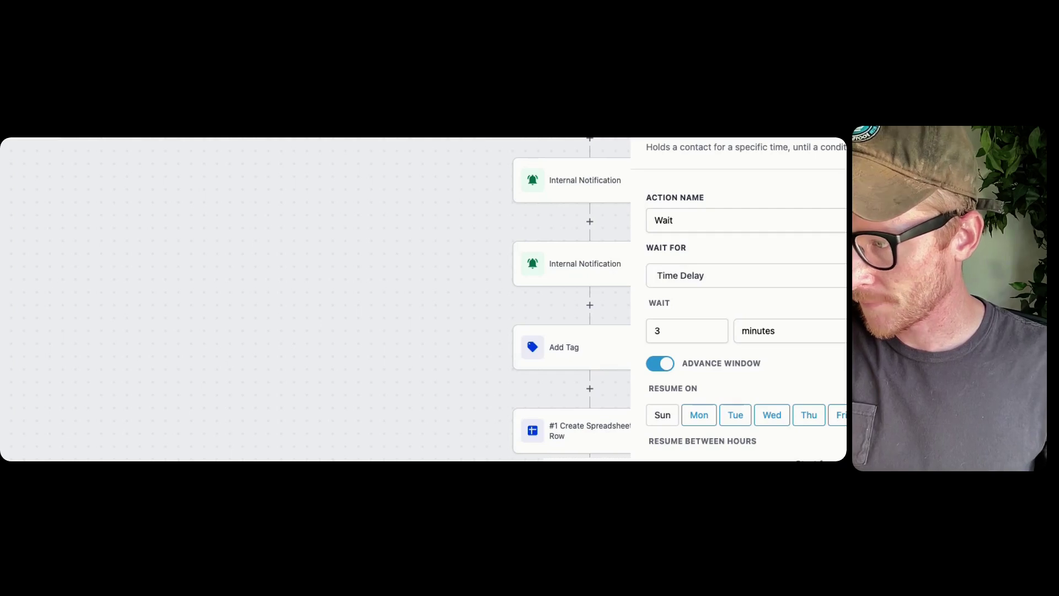
key(Escape)
Step: Reopen the Wait action below the spreadsheet row and check its delay and advance window days
scroll(493, 374, down, 1)
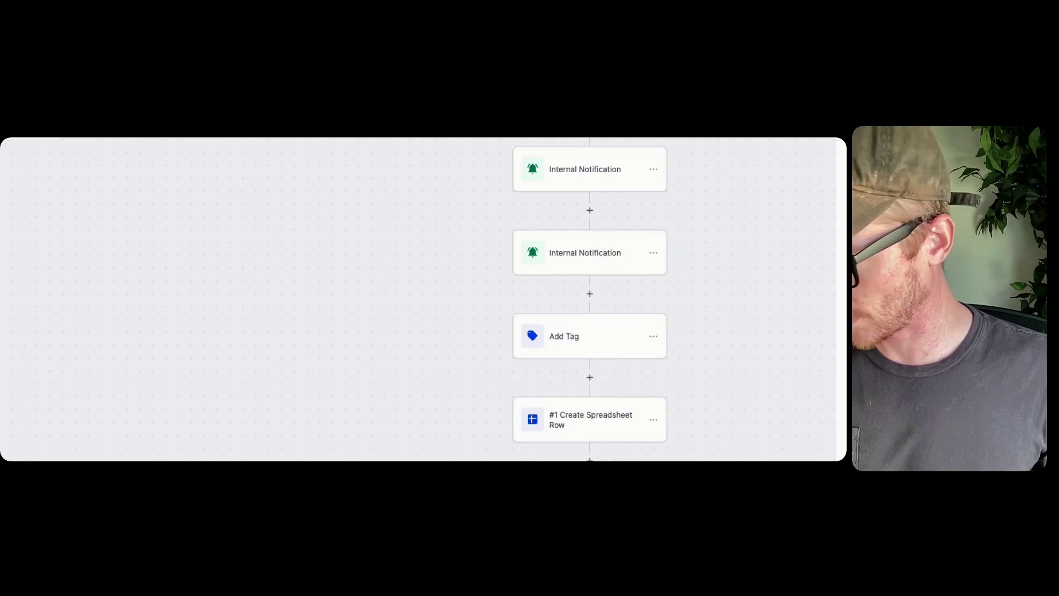
scroll(668, 442, down, 1)
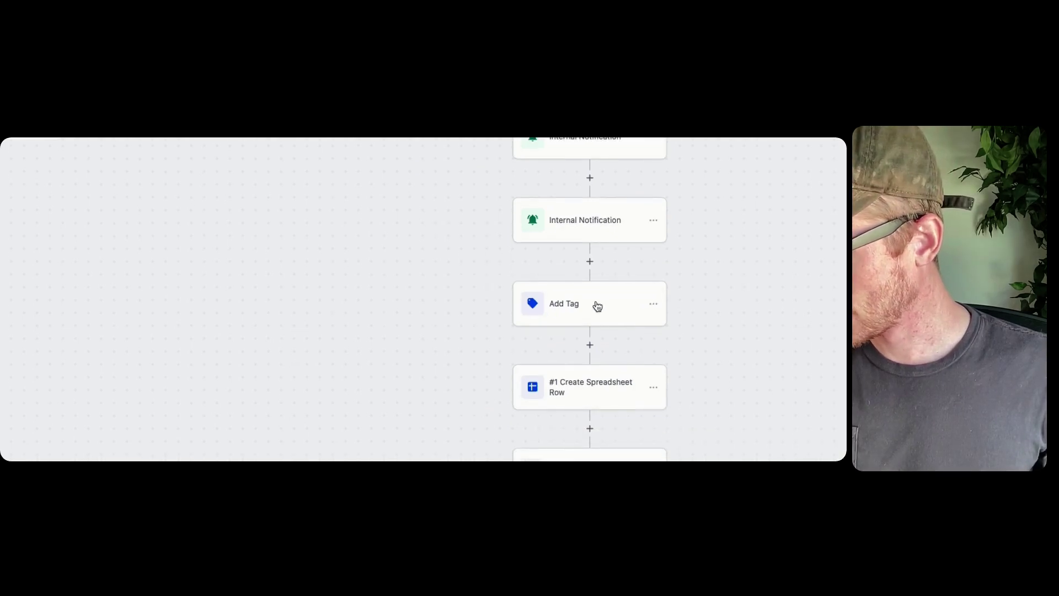
click(591, 452)
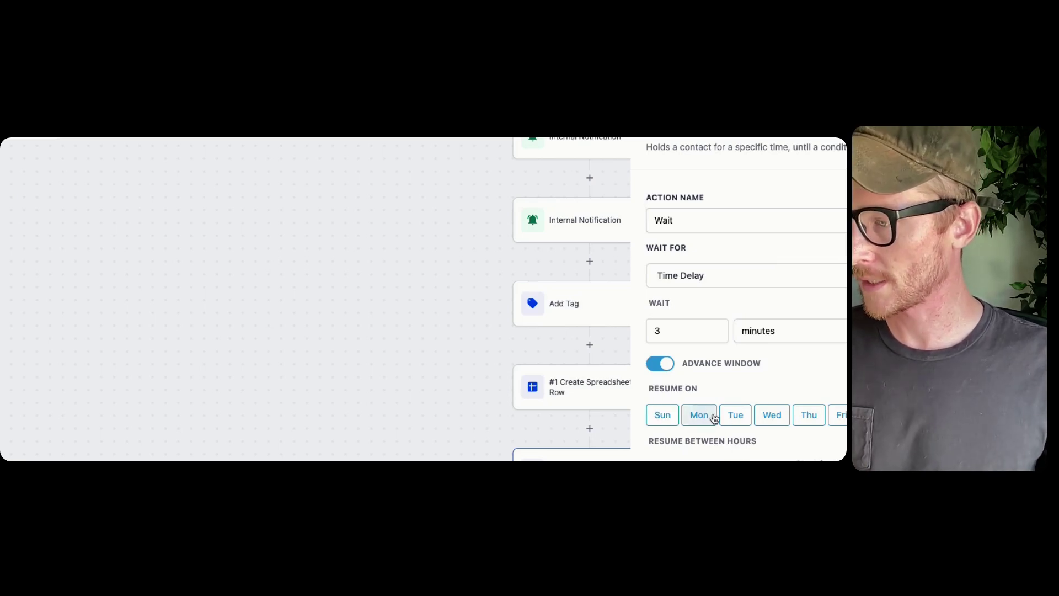
click(678, 423)
key(Escape)
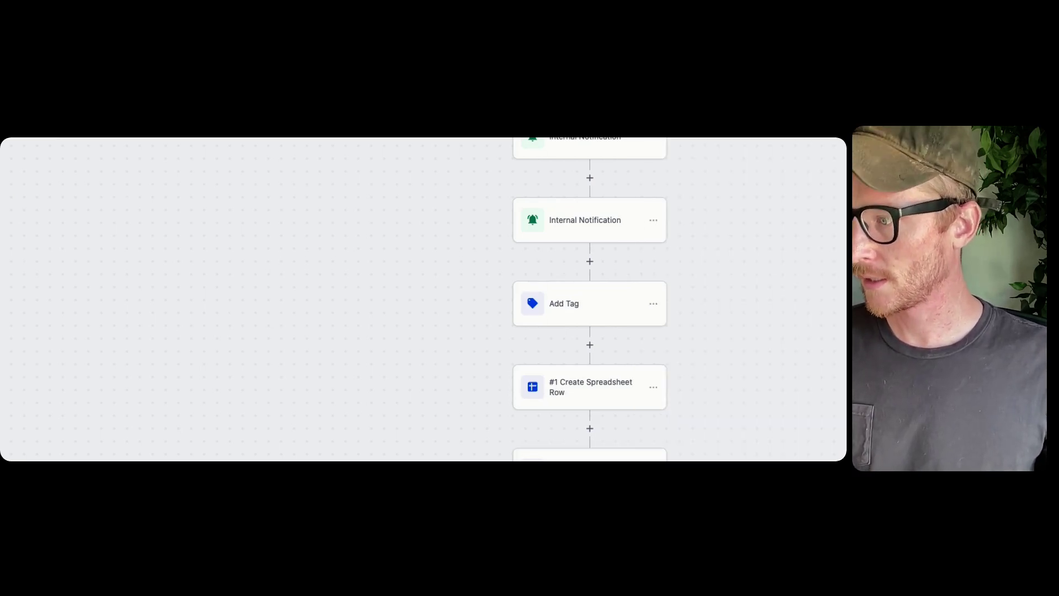
click(572, 402)
click(593, 457)
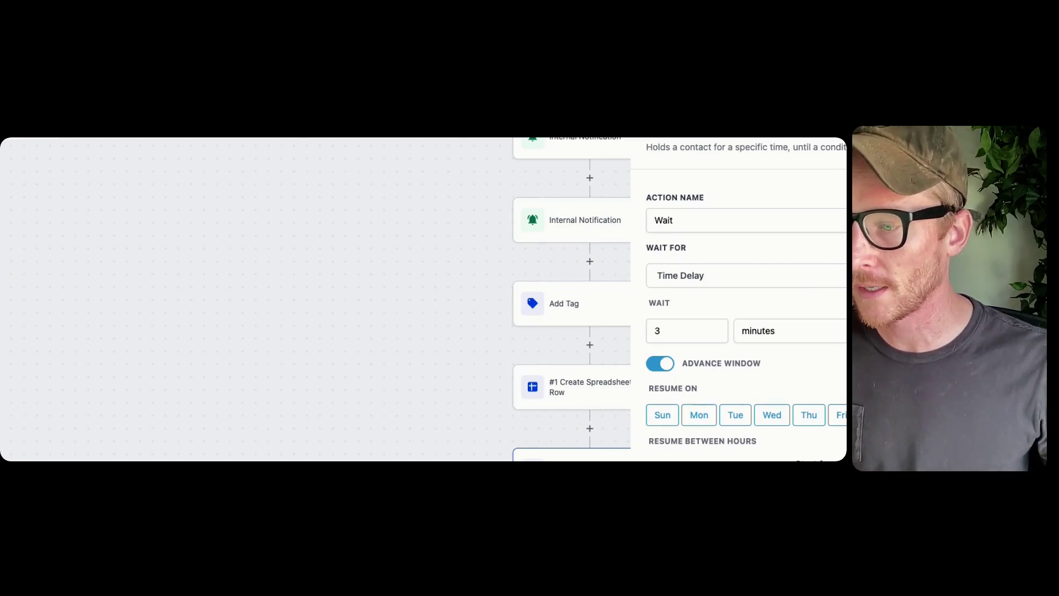
key(Escape)
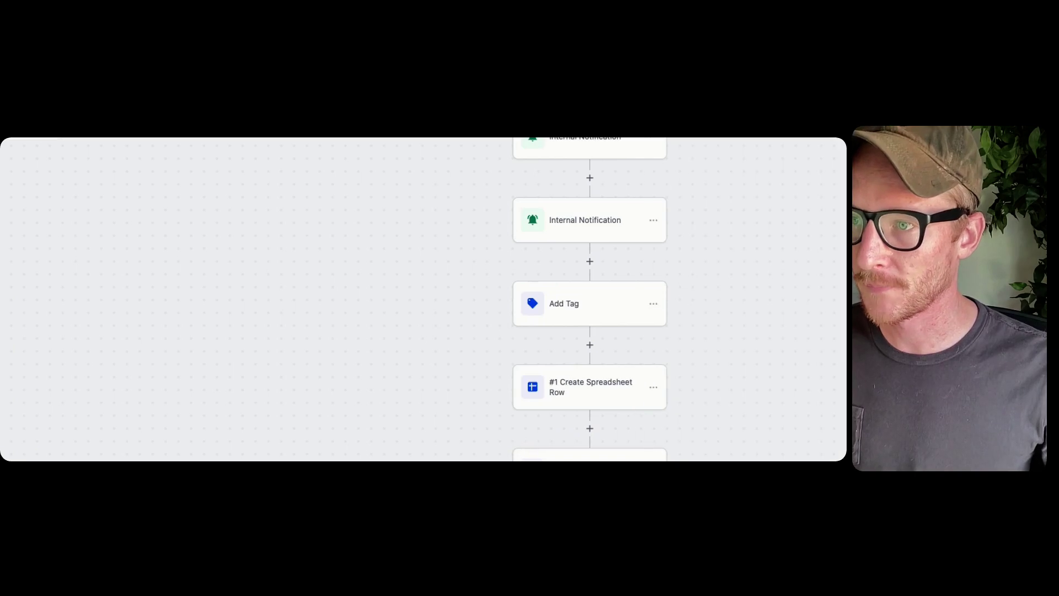
Step: Leave the workflow and open the sub-account's opportunities
scroll(773, 265, down, 3)
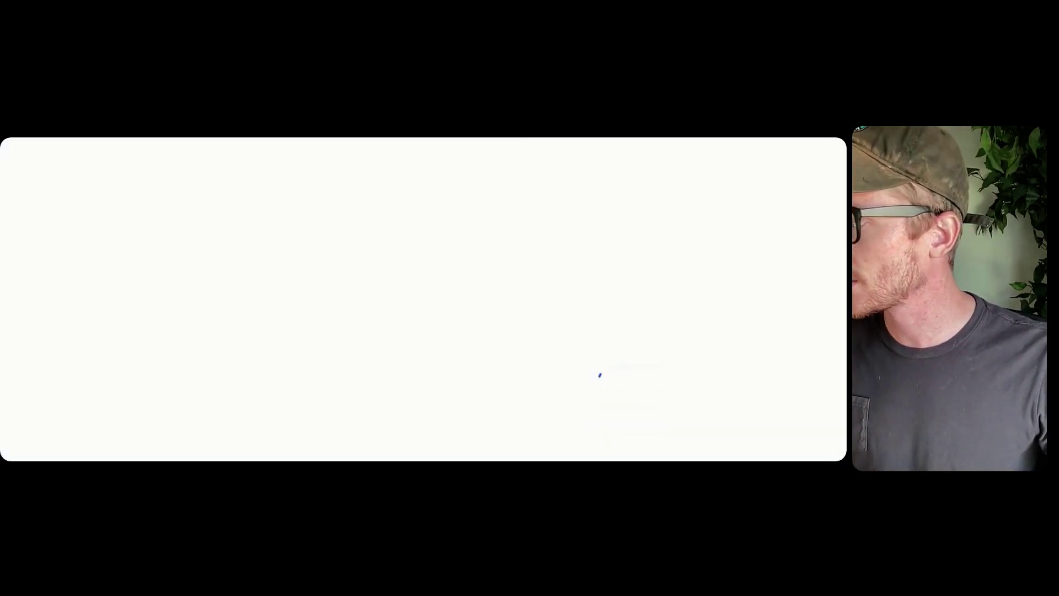
click(41, 282)
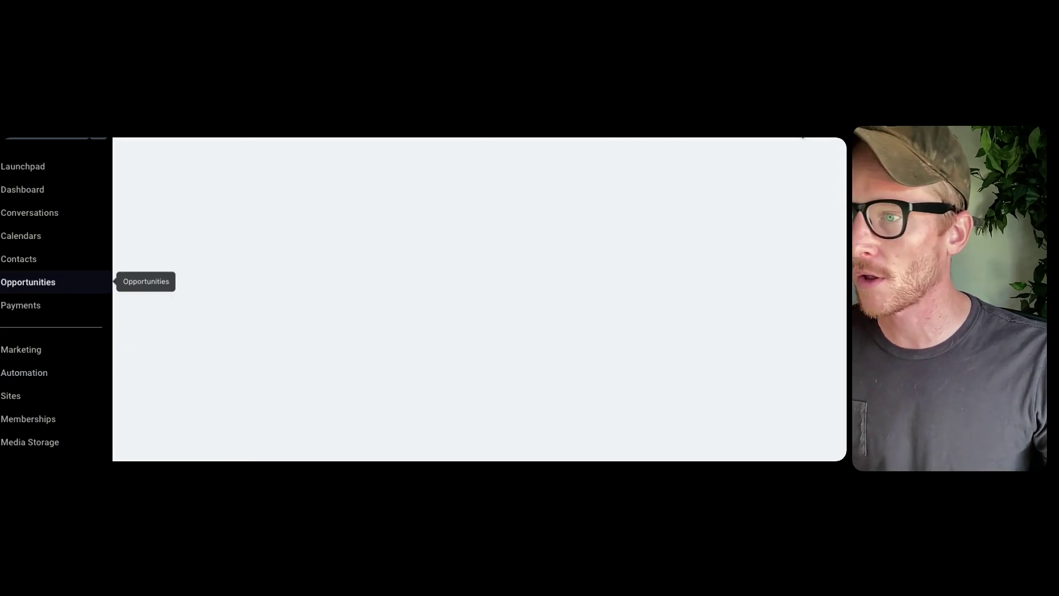